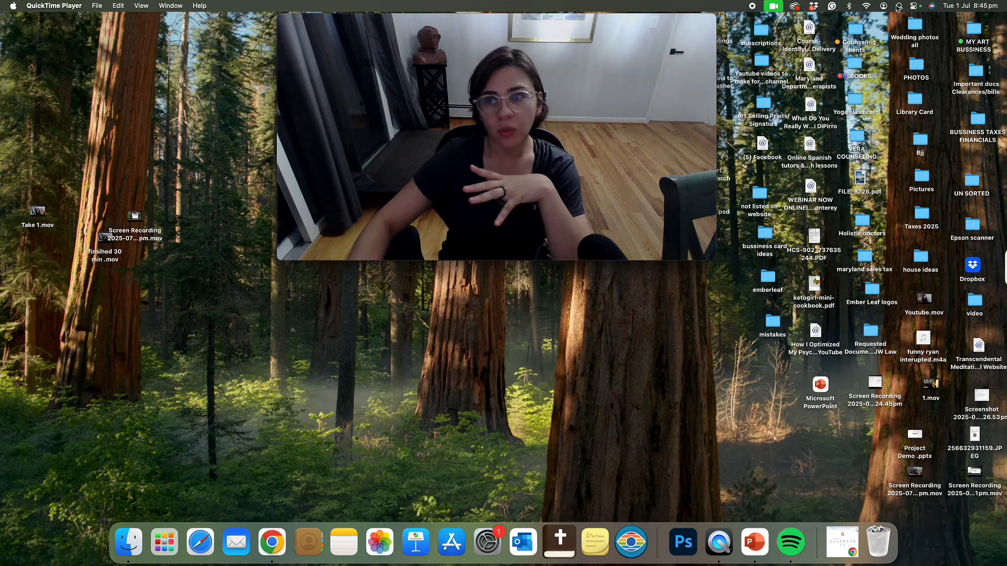
# - Find Microsoft PowerPoint with a Spotlight search for "micr" and launch it
pyautogui.click(900, 6)
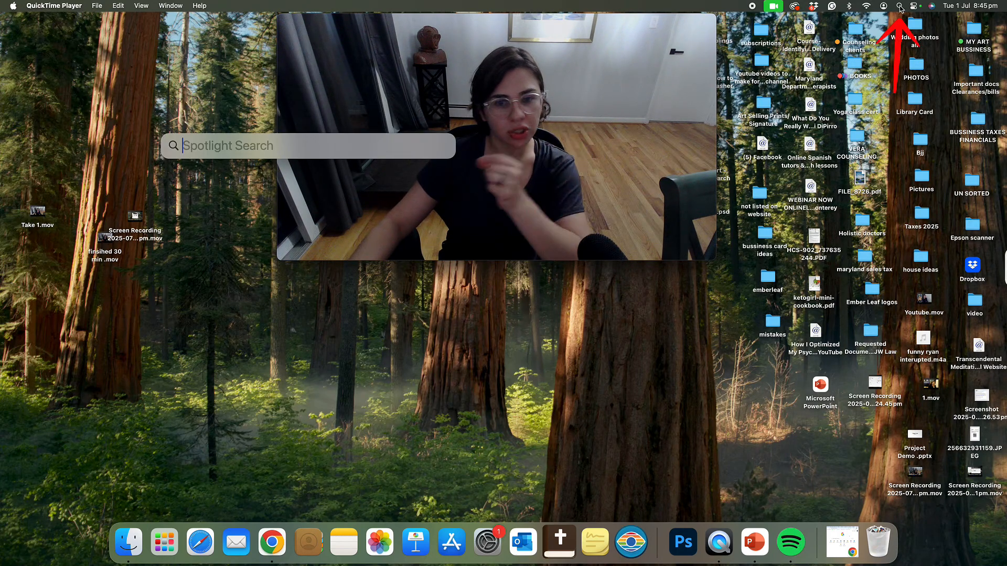
pyautogui.write('micr')
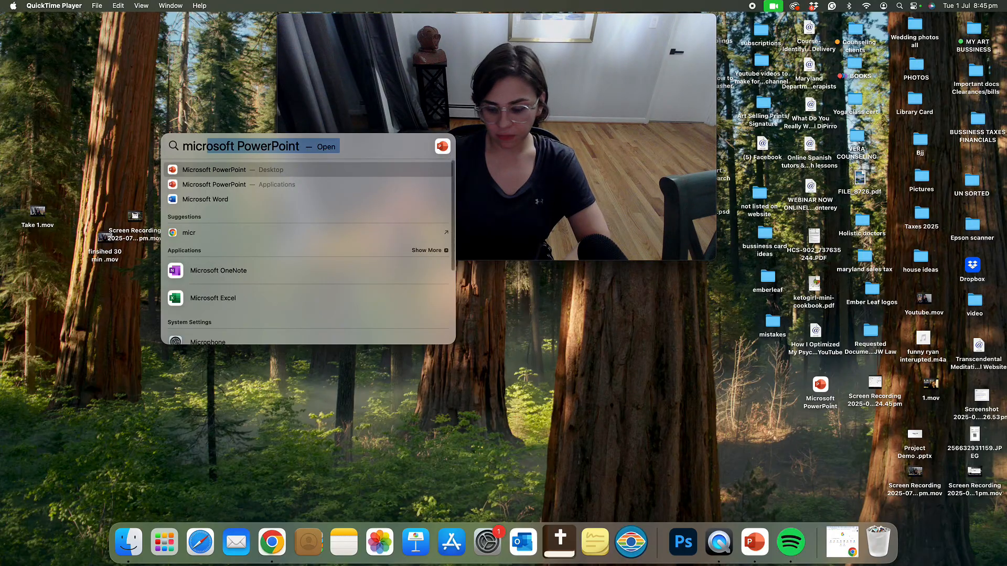
pyautogui.press('Return')
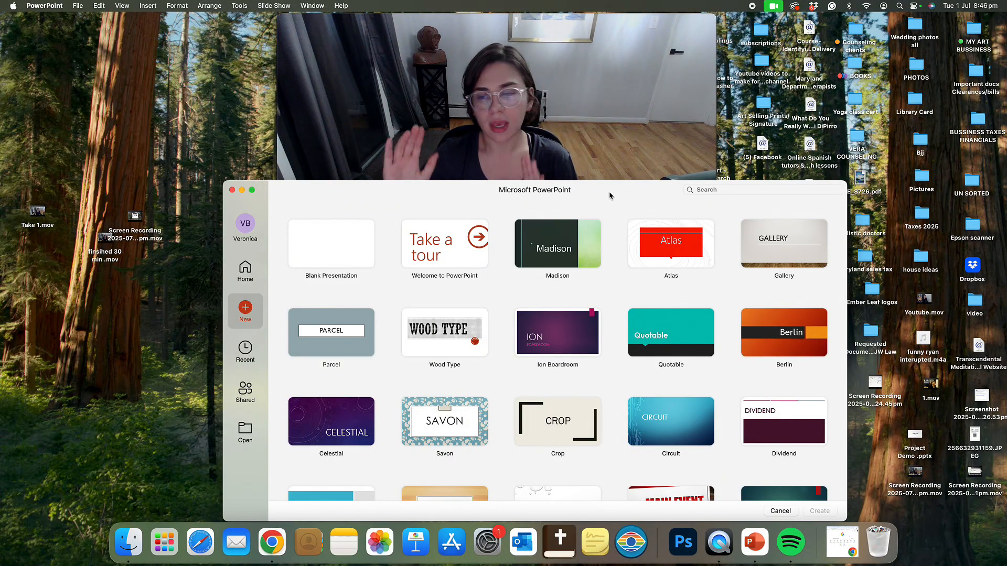
# - Shrink the movie recording window and arrange it beside the PowerPoint start window so the two do not overlap
pyautogui.moveTo(628, 189); pyautogui.dragTo(638, 109)
pyautogui.moveTo(549, 24); pyautogui.dragTo(324, 167)
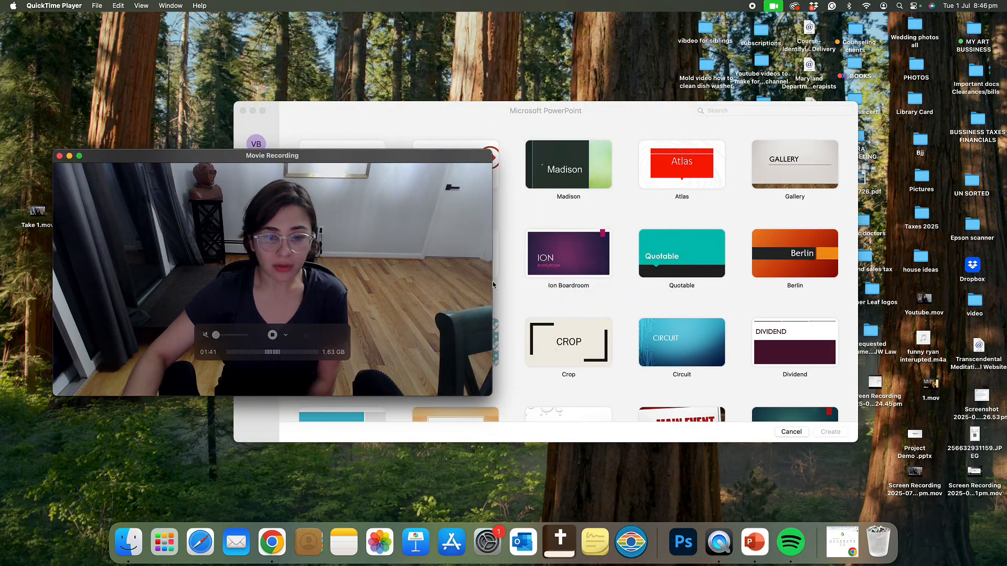
pyautogui.moveTo(490, 285); pyautogui.dragTo(363, 272)
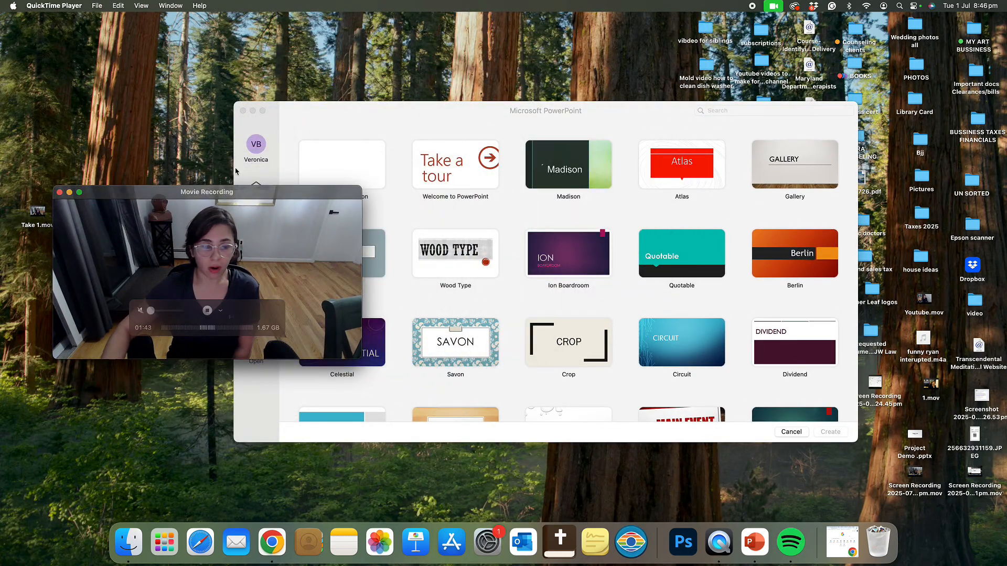
pyautogui.moveTo(261, 198); pyautogui.dragTo(209, 192)
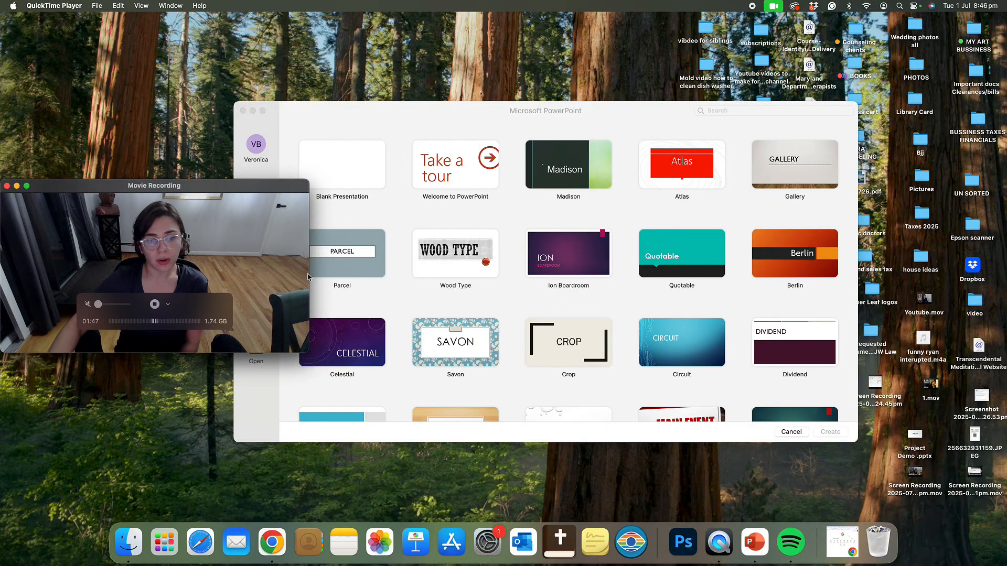
pyautogui.moveTo(309, 273); pyautogui.dragTo(234, 269)
pyautogui.moveTo(540, 109); pyautogui.dragTo(553, 41)
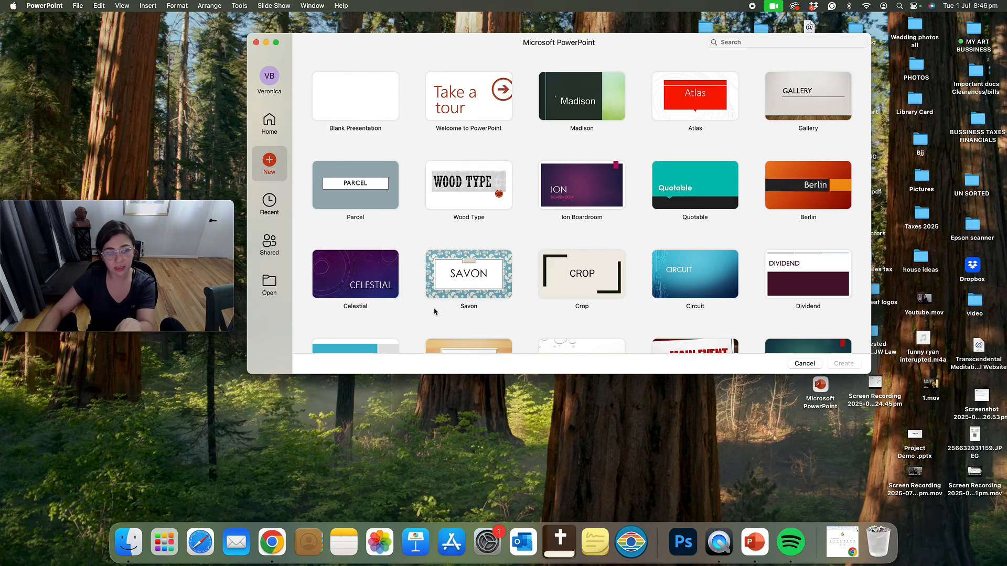
# - Create a new blank presentation and arrange its window beside the movie recording
pyautogui.click(269, 204)
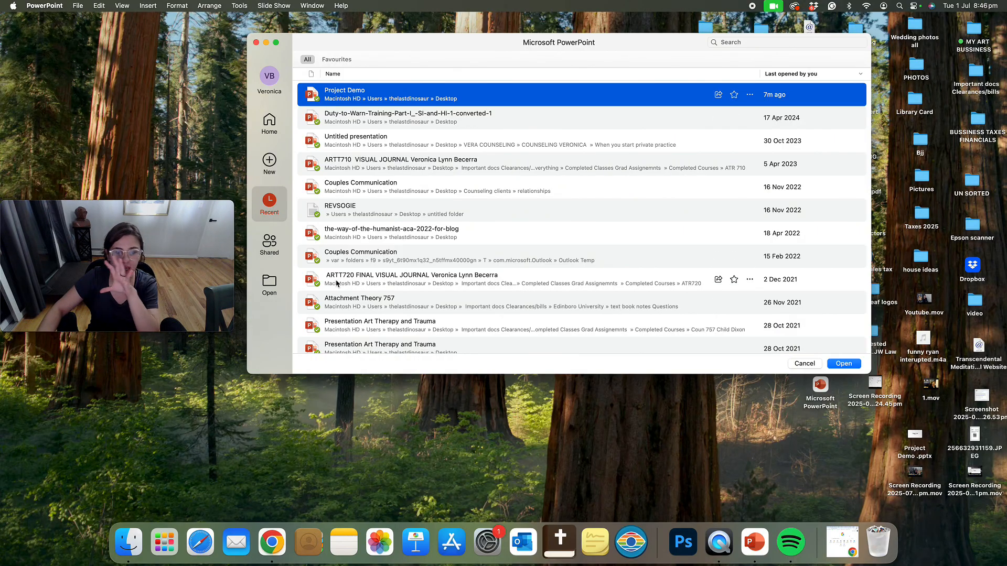
pyautogui.click(273, 165)
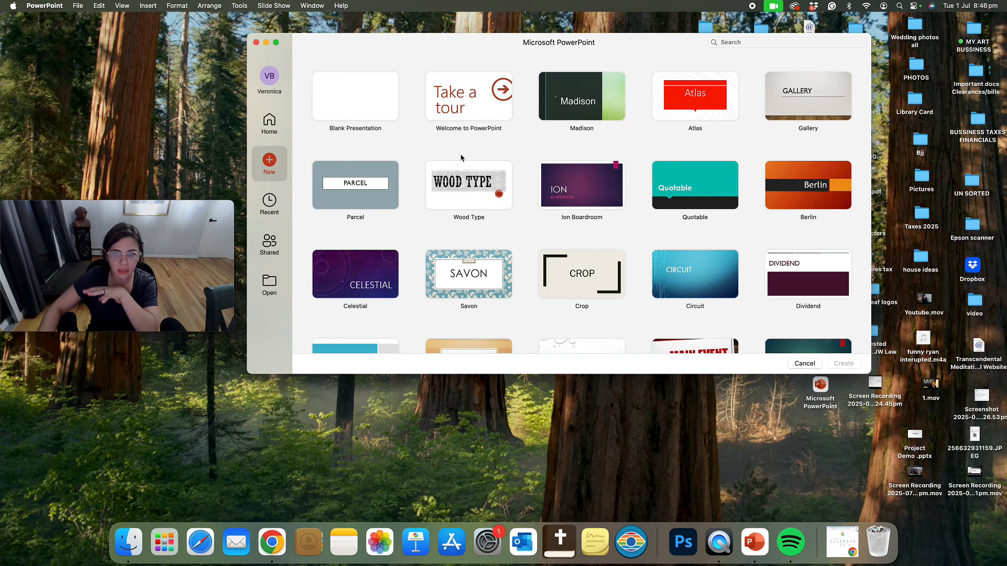
pyautogui.scroll(-3, 627, 158)
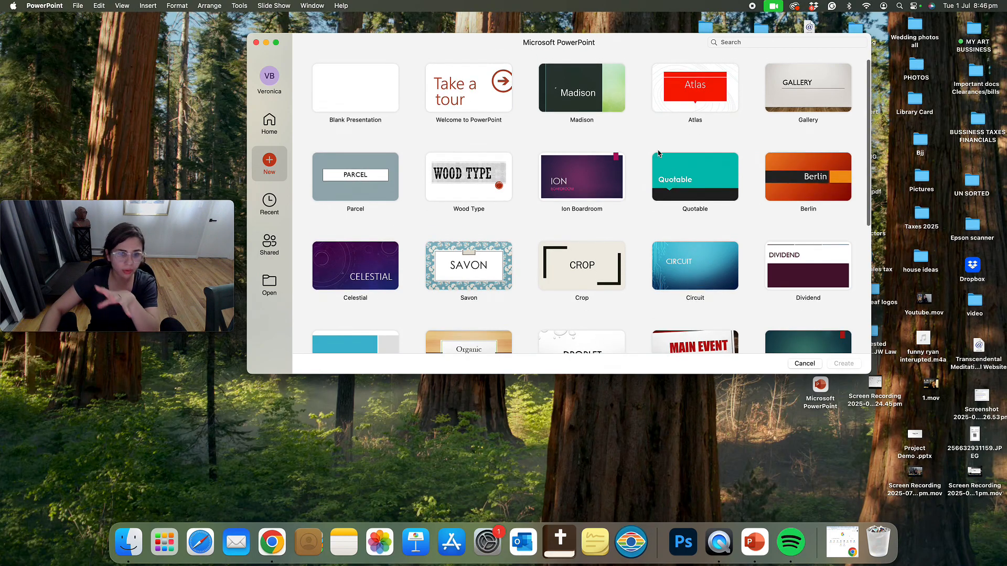
pyautogui.scroll(-6, 632, 160)
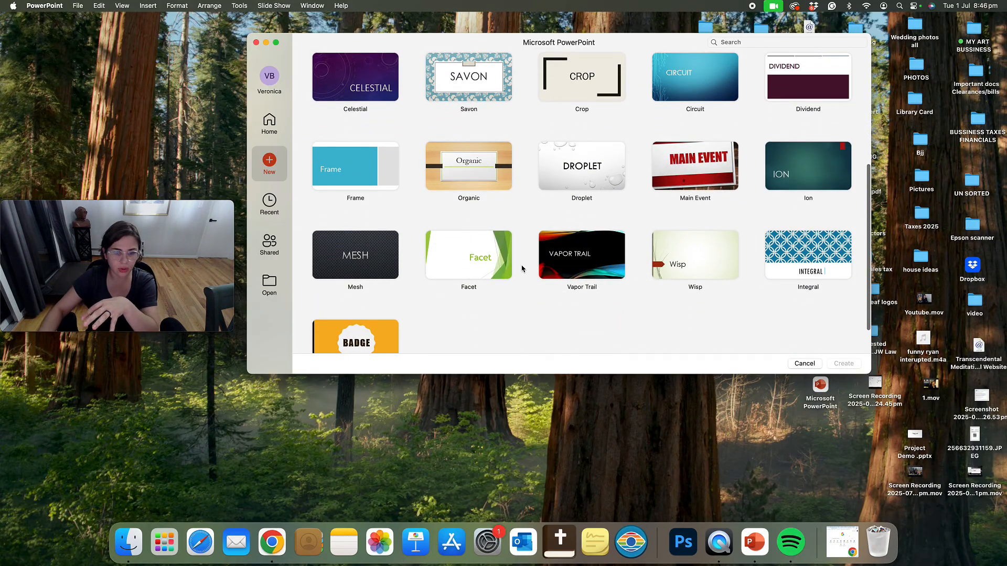
pyautogui.scroll(8, 496, 262)
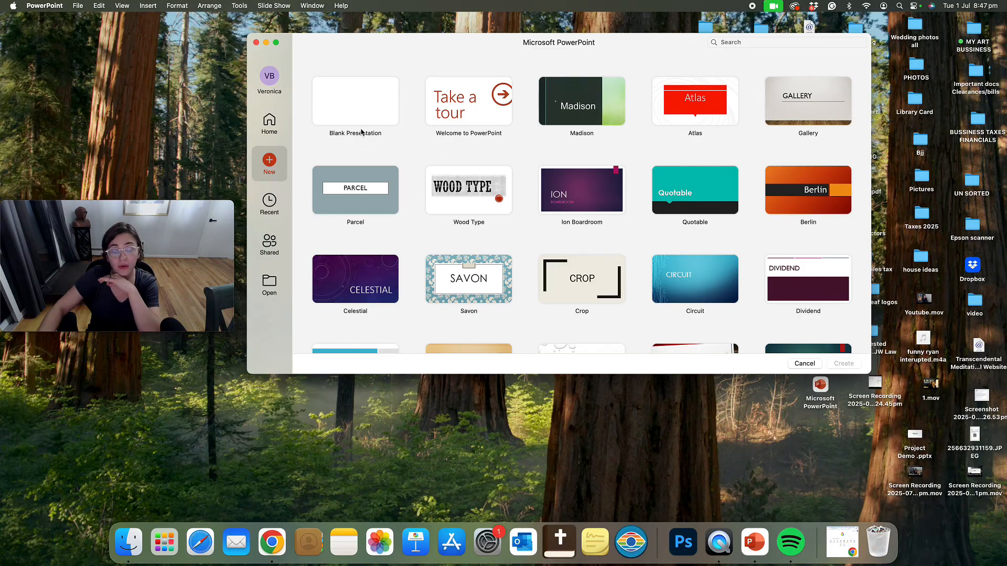
pyautogui.click(366, 114)
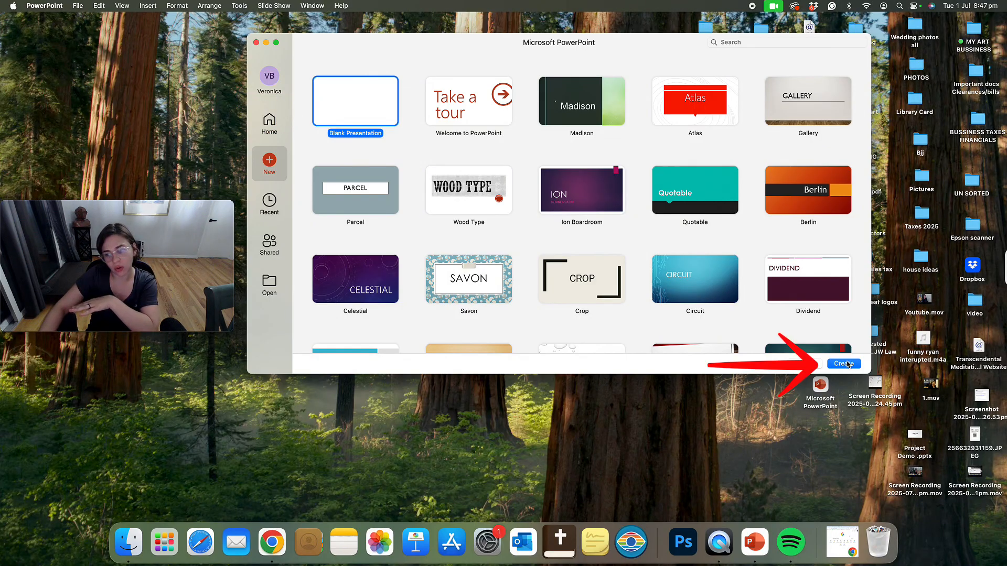
pyautogui.press('Return')
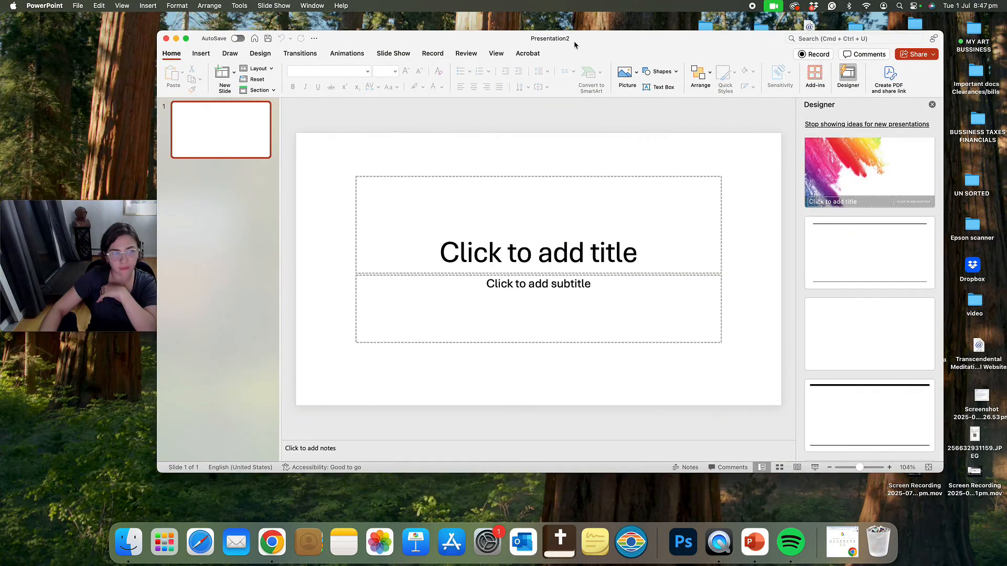
pyautogui.moveTo(574, 45); pyautogui.dragTo(632, 37)
pyautogui.moveTo(708, 465)
pyautogui.mouseDown()
pyautogui.moveTo(709, 476)
pyautogui.moveTo(700, 461)
pyautogui.moveTo(701, 473)
pyautogui.mouseUp()
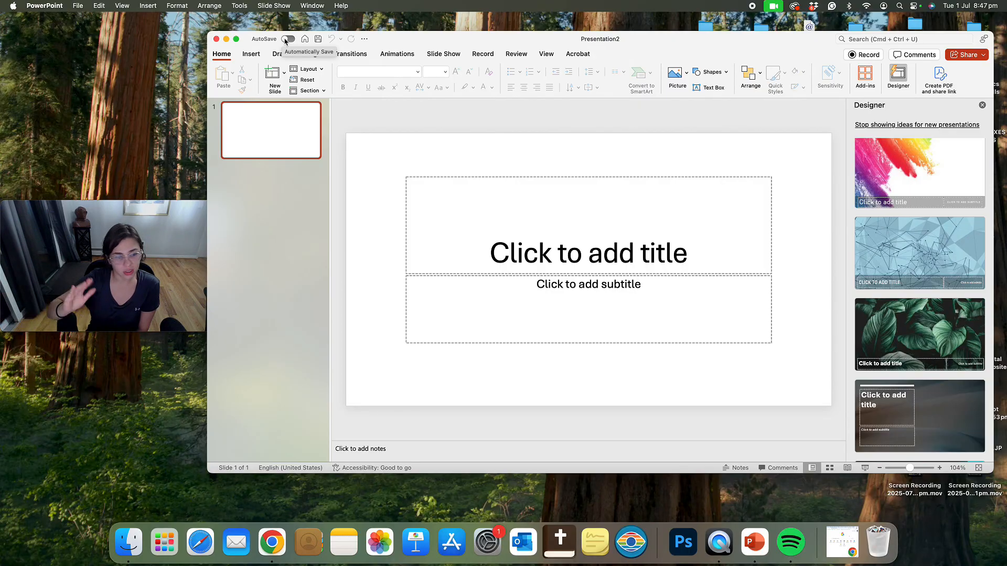
# - Save the presentation to the Desktop as "Presentation 2" in PowerPoint Presentation (.pptx) format
pyautogui.click(318, 39)
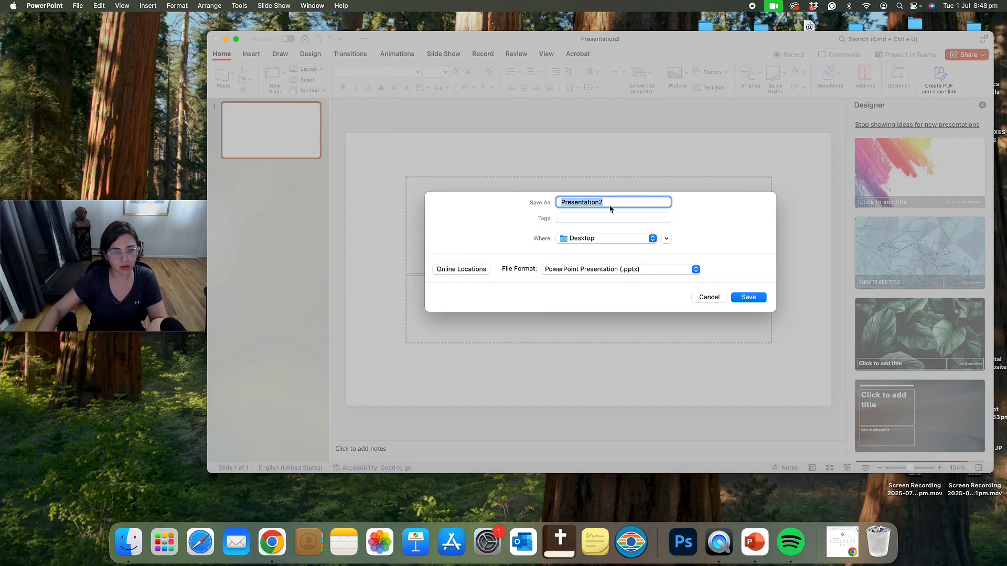
pyautogui.click(652, 239)
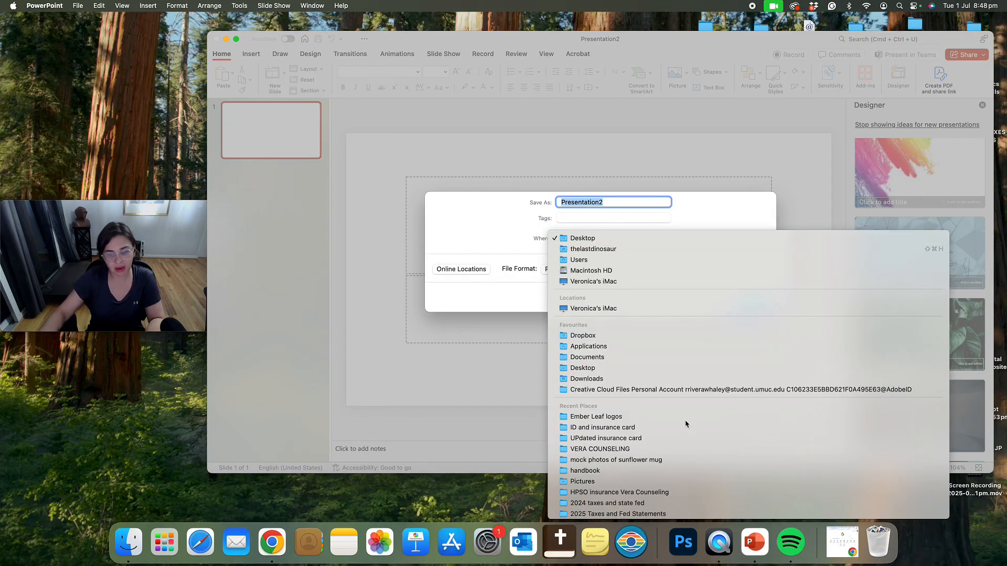
pyautogui.click(478, 227)
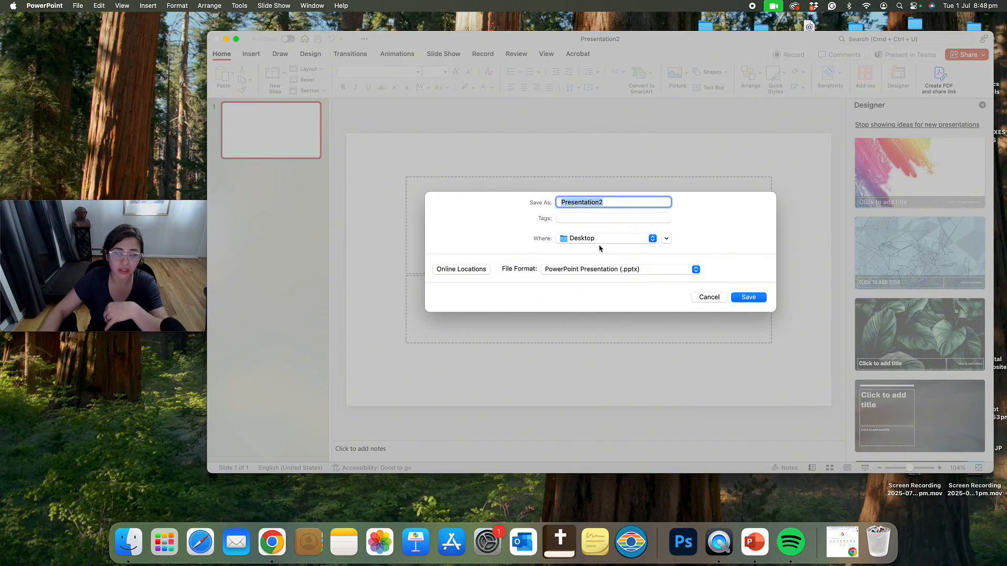
pyautogui.click(604, 204)
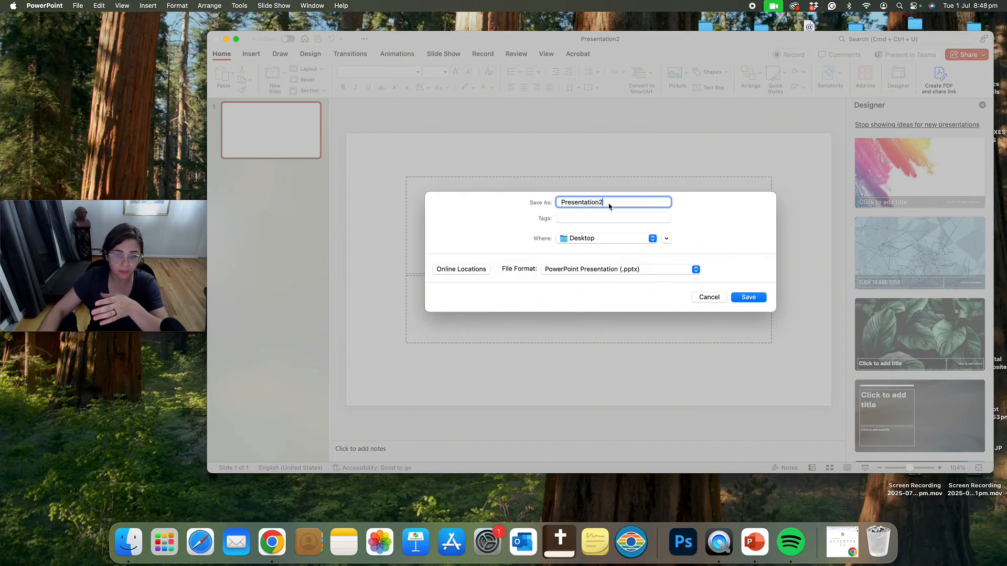
pyautogui.click(602, 204)
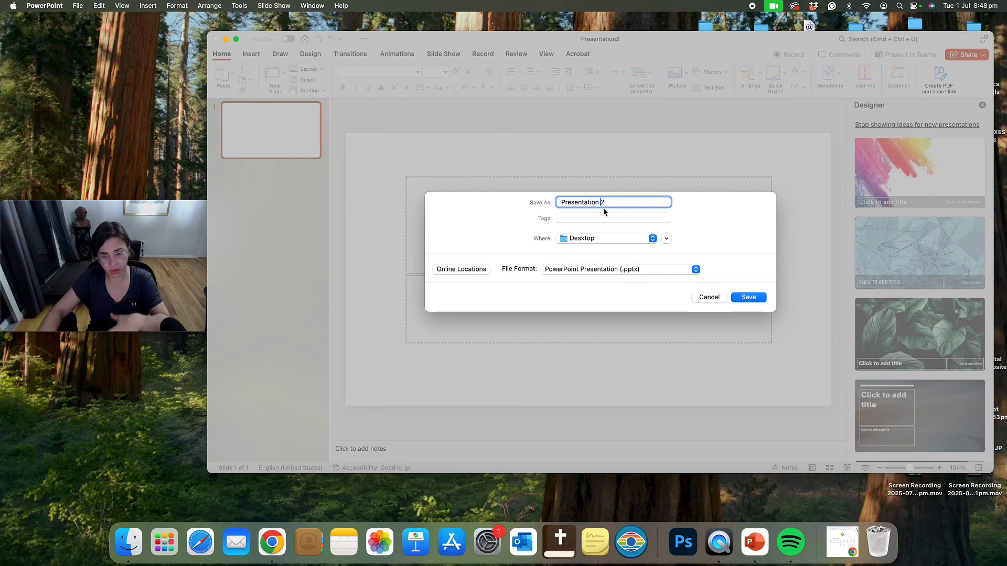
pyautogui.click(756, 302)
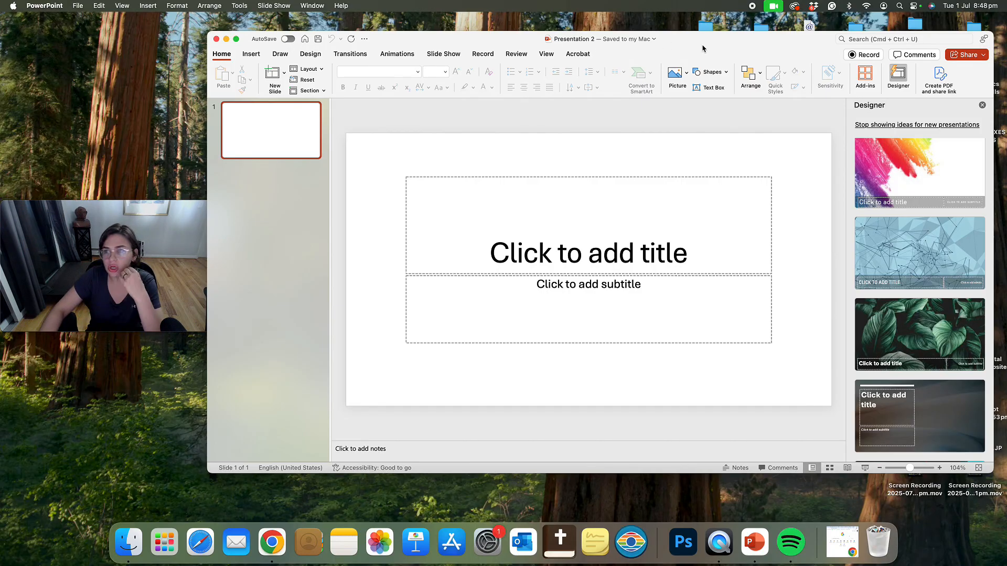
# - Move the presentation window aside to check the saved Presentation 2.pptx on the desktop, and bring the window back
pyautogui.moveTo(703, 49); pyautogui.dragTo(365, 37)
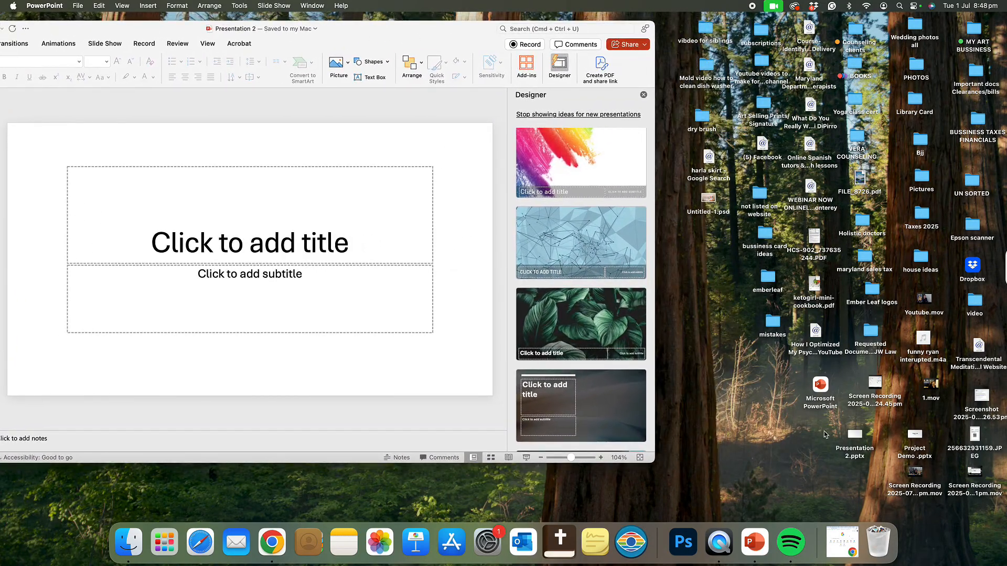
pyautogui.moveTo(819, 431); pyautogui.dragTo(862, 470)
pyautogui.moveTo(402, 36); pyautogui.dragTo(733, 33)
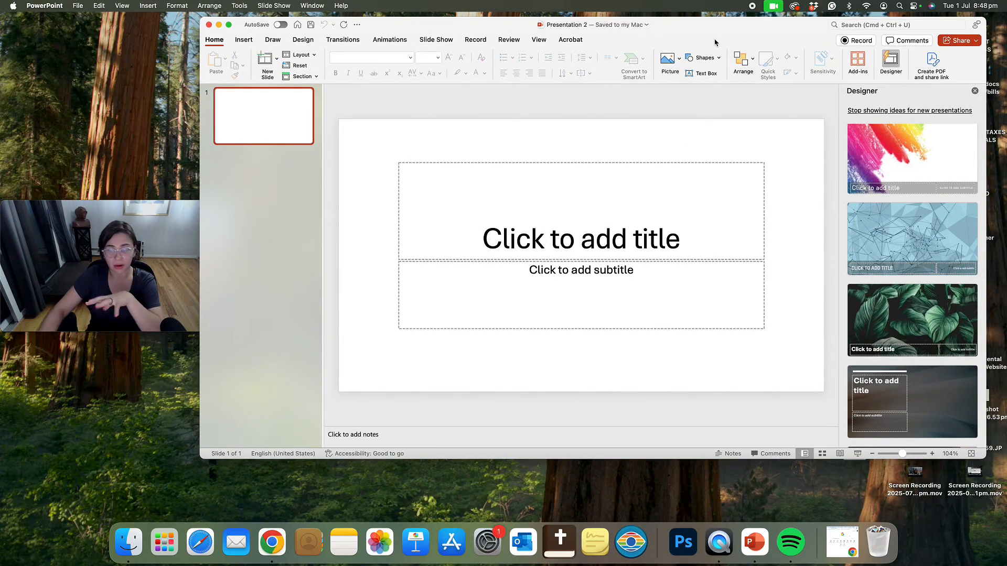
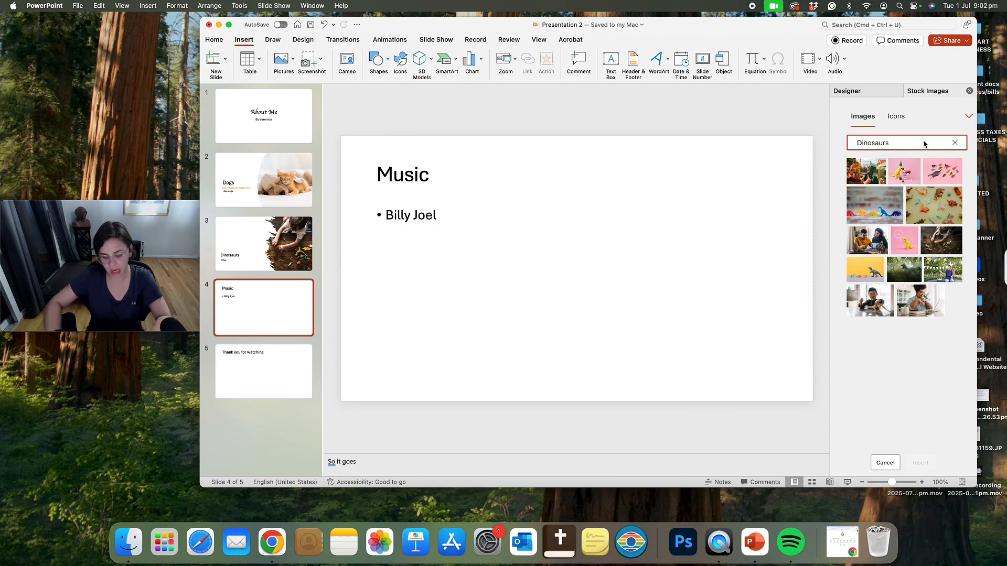
# - Search the stock images for "Billy Joel"
pyautogui.write('Piano')
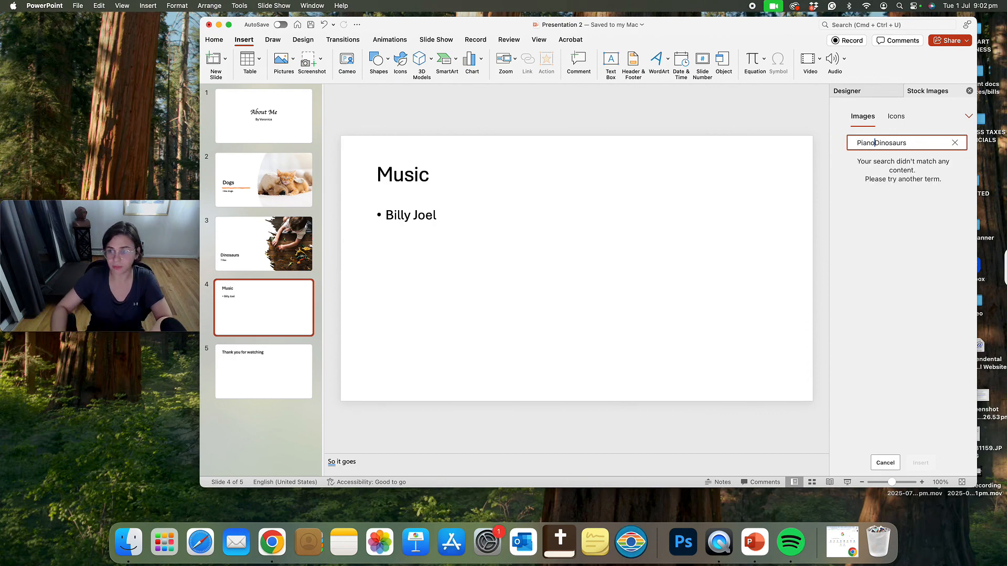
pyautogui.moveTo(910, 143); pyautogui.dragTo(856, 142)
pyautogui.write('B')
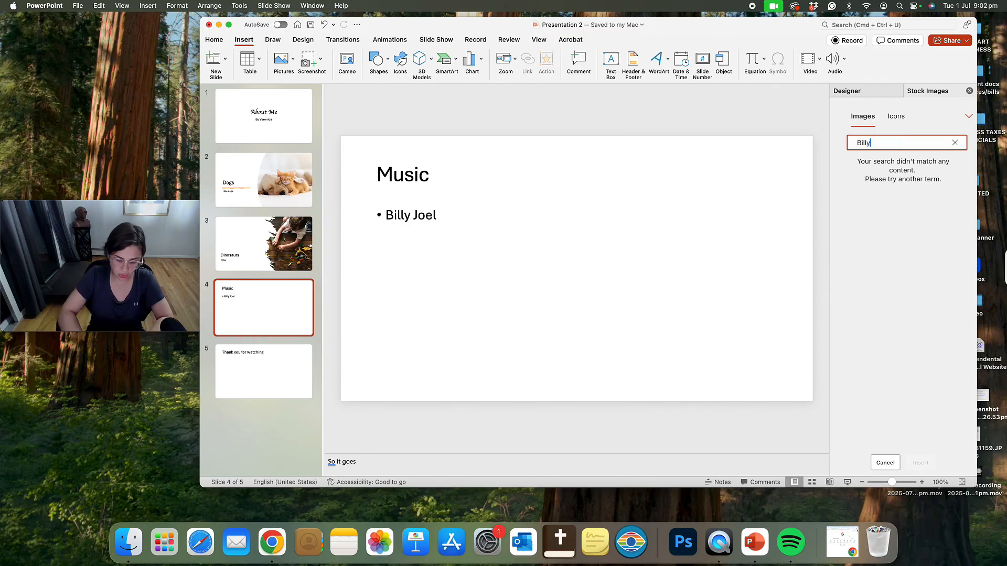
pyautogui.write('illy Joel')
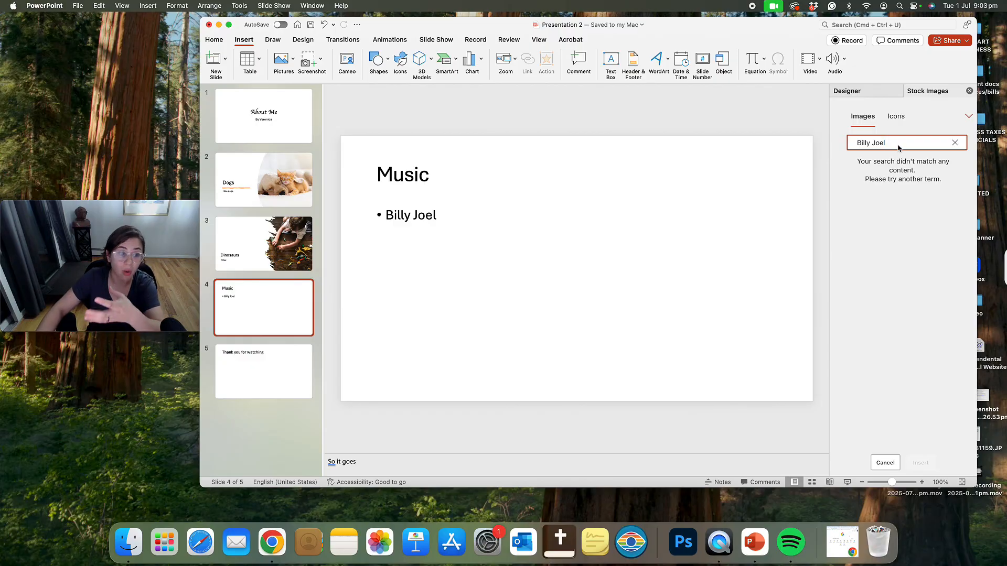
# - Replace the stock image search term with "Piano"
pyautogui.moveTo(899, 148); pyautogui.dragTo(857, 147)
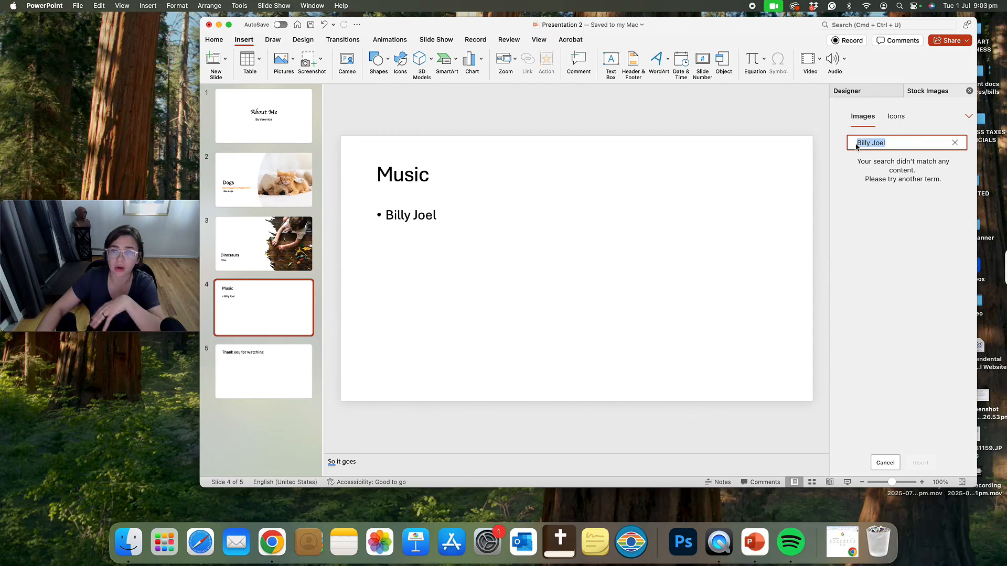
pyautogui.write('Pi')
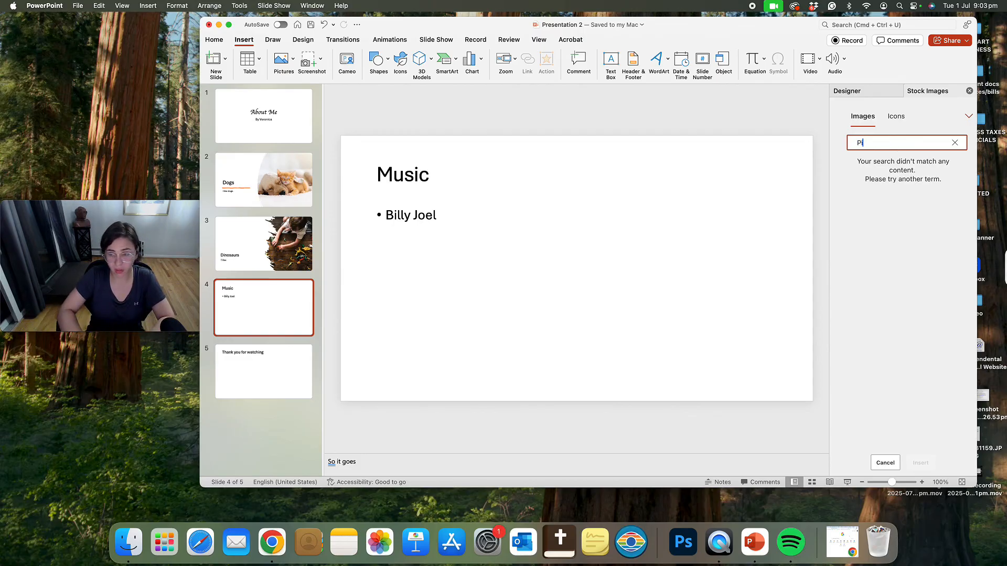
pyautogui.write('nao')
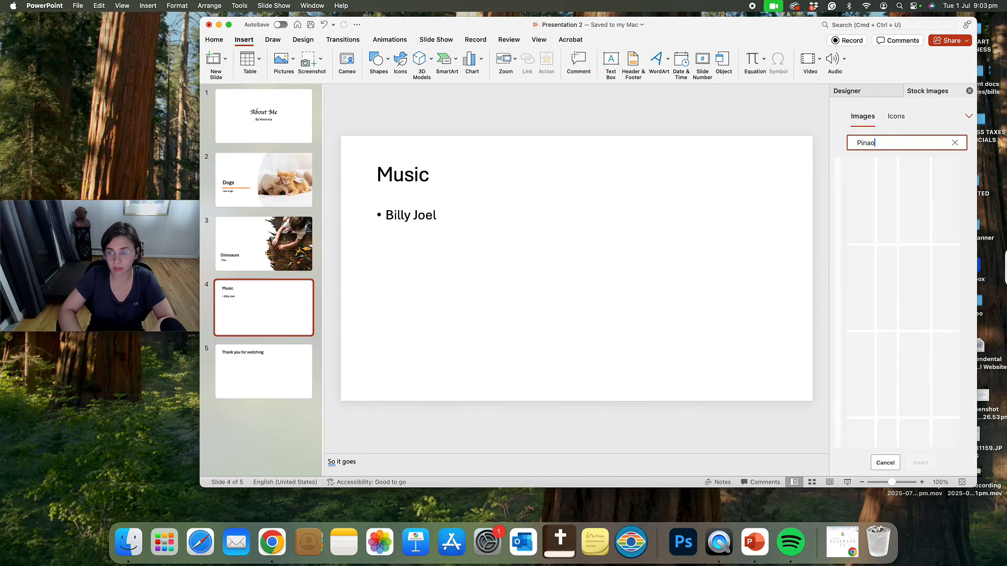
pyautogui.write('ano')
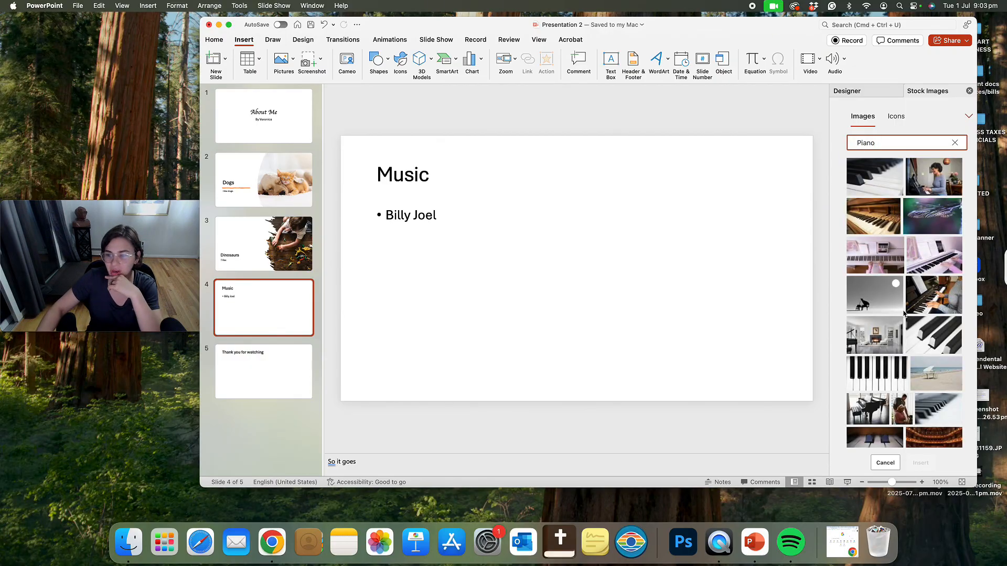
# - Insert the black-and-white microphone photo on the Music slide and move it beside the text, about 9.6 cm from left and 1.9 cm from top
pyautogui.scroll(-5, 902, 272)
pyautogui.scroll(-3, 913, 330)
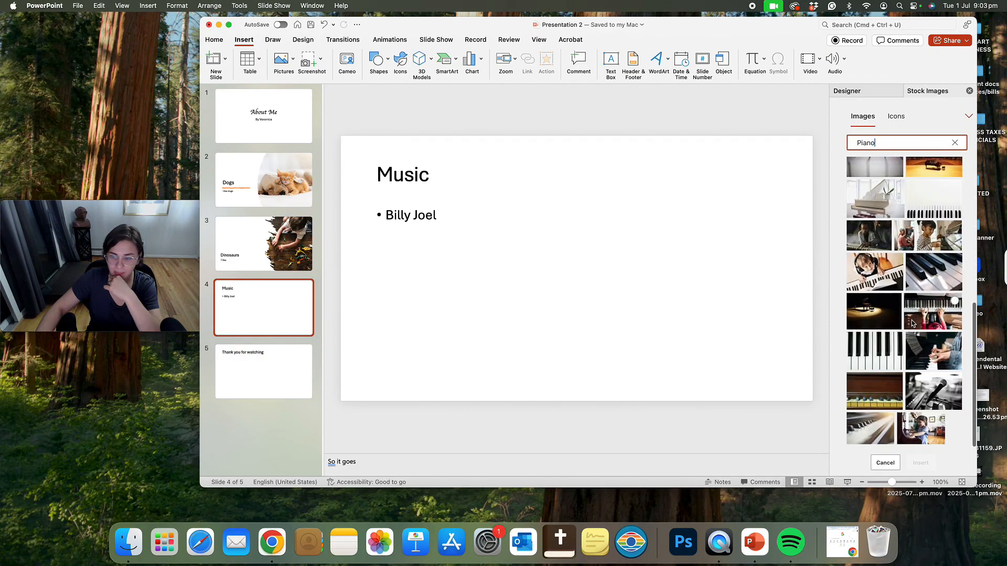
pyautogui.click(934, 401)
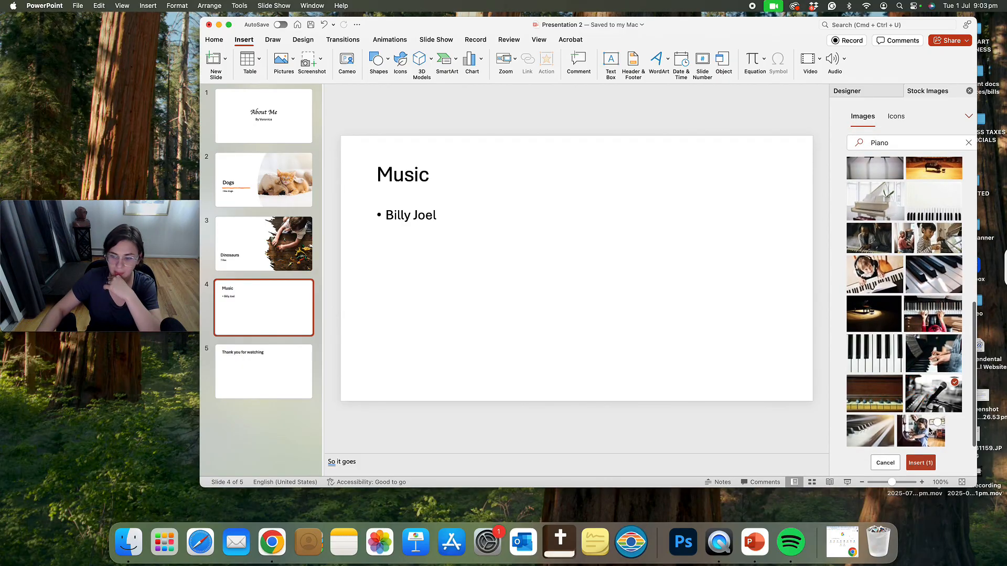
pyautogui.click(921, 462)
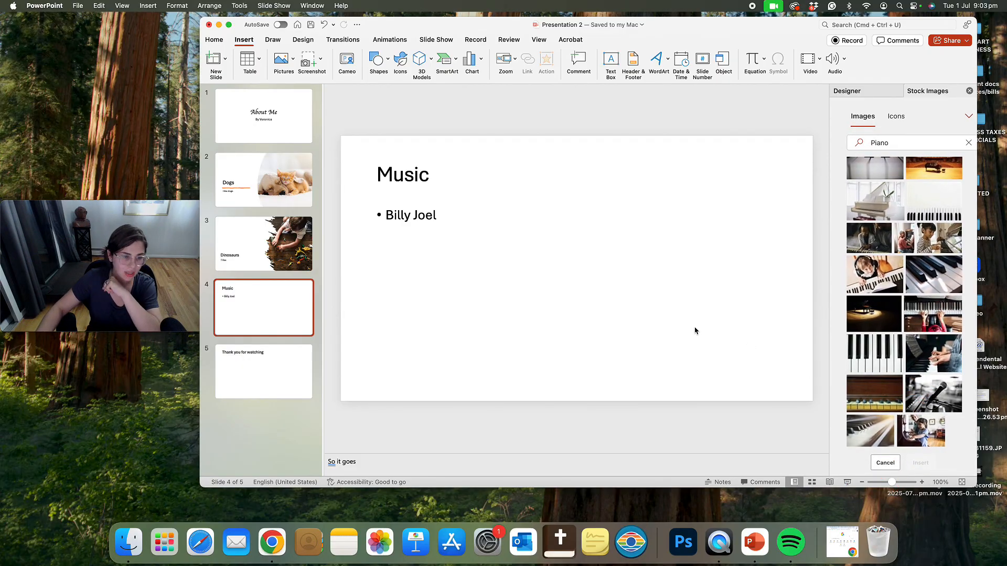
pyautogui.moveTo(587, 261); pyautogui.dragTo(688, 288)
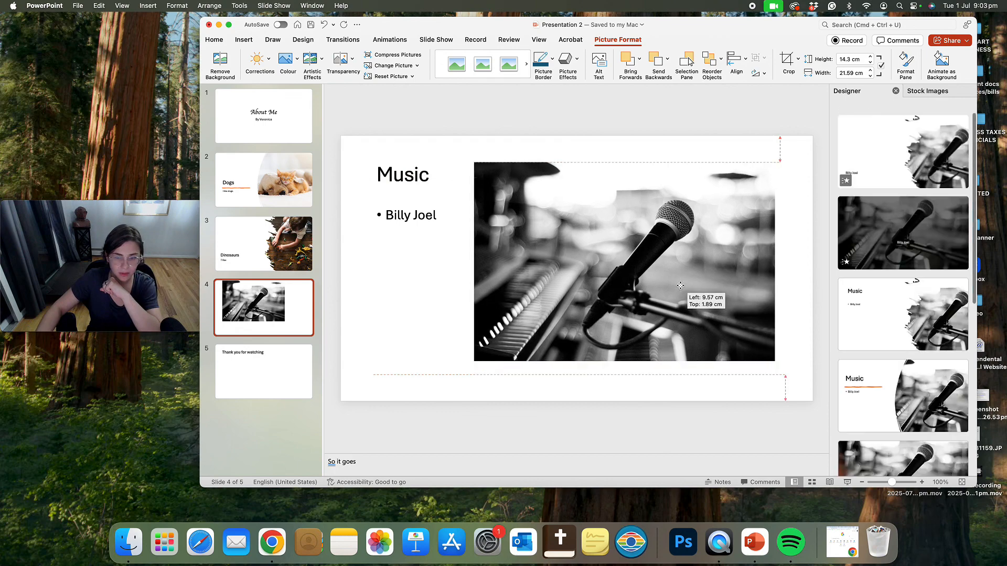
# - Apply the design idea that fills one side of the Music slide with the microphone photo and places the title and text beside it
pyautogui.scroll(-5, 876, 315)
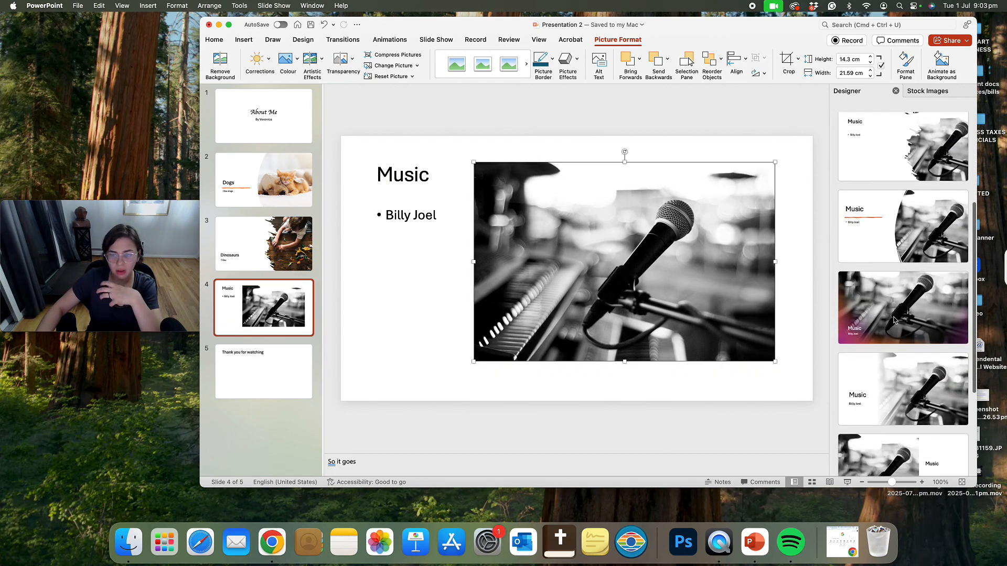
pyautogui.scroll(-5, 887, 315)
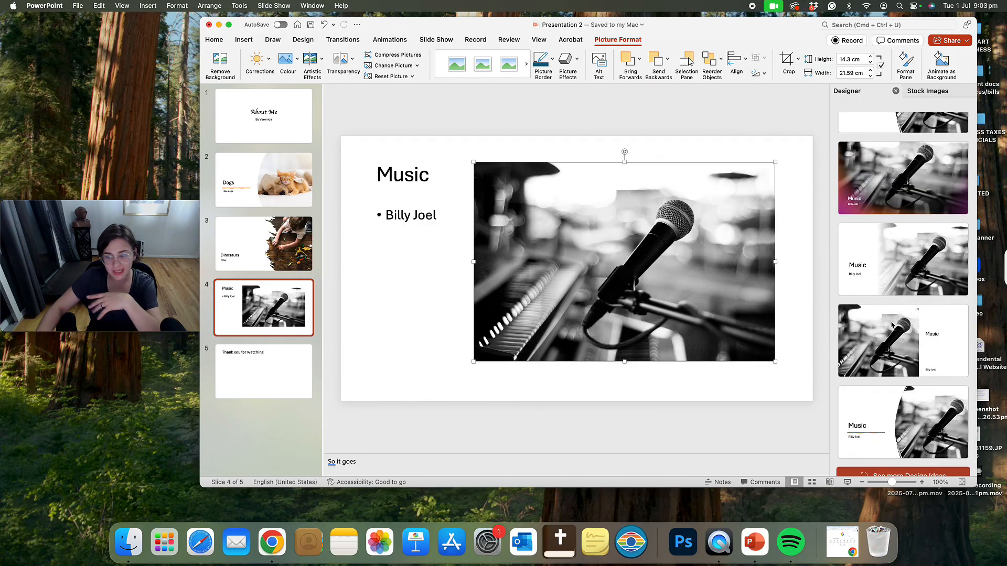
pyautogui.click(896, 336)
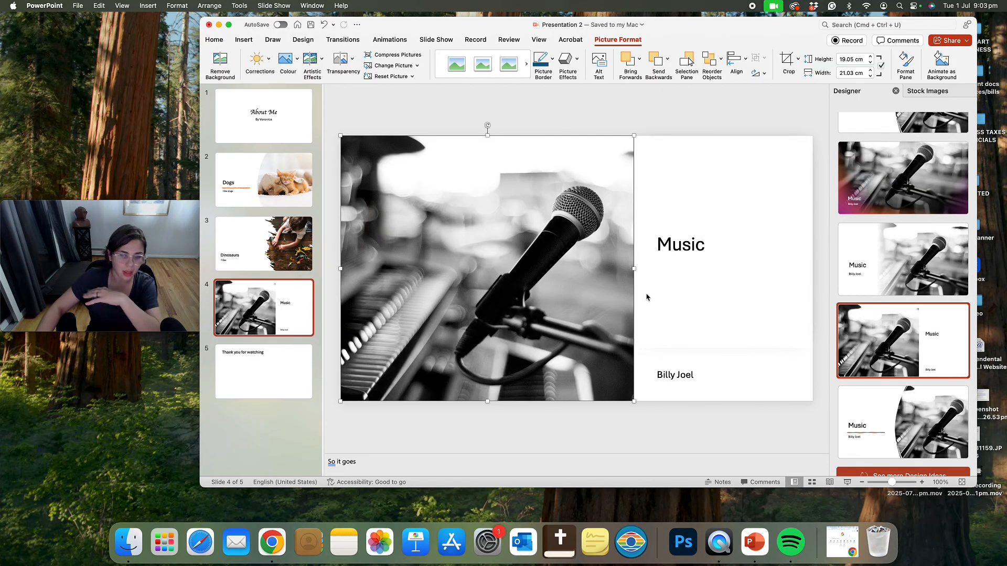
pyautogui.click(685, 299)
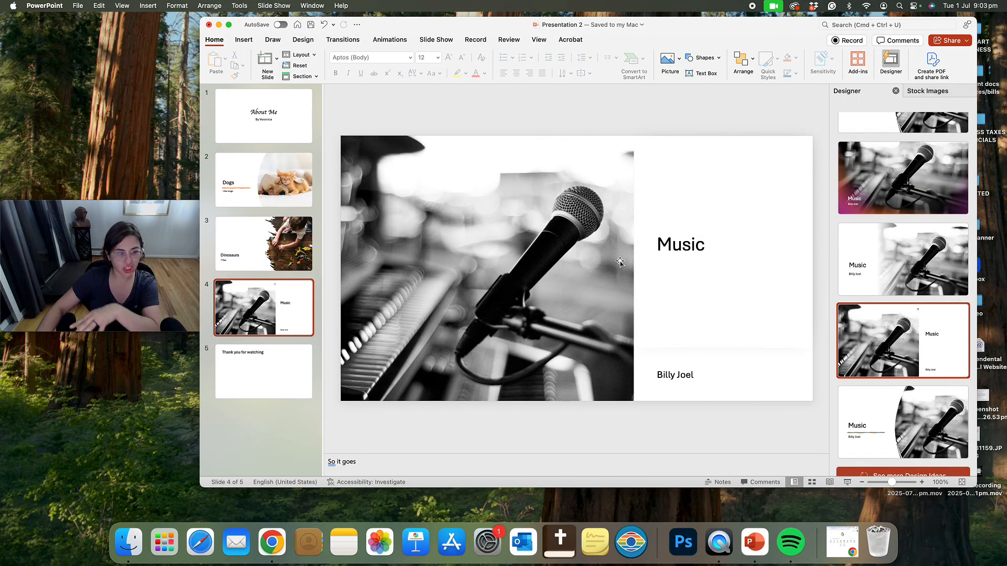
pyautogui.click(706, 367)
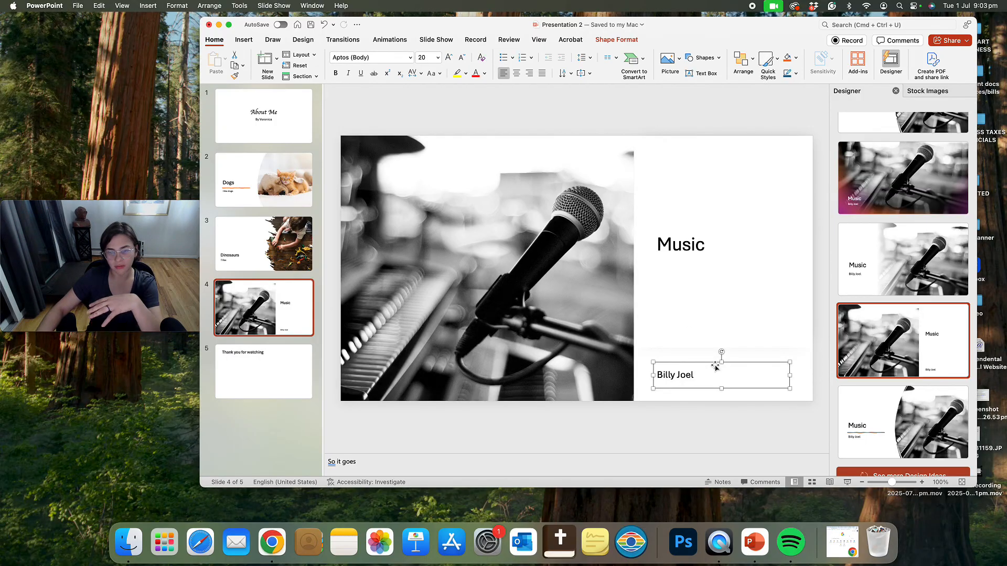
pyautogui.click(737, 358)
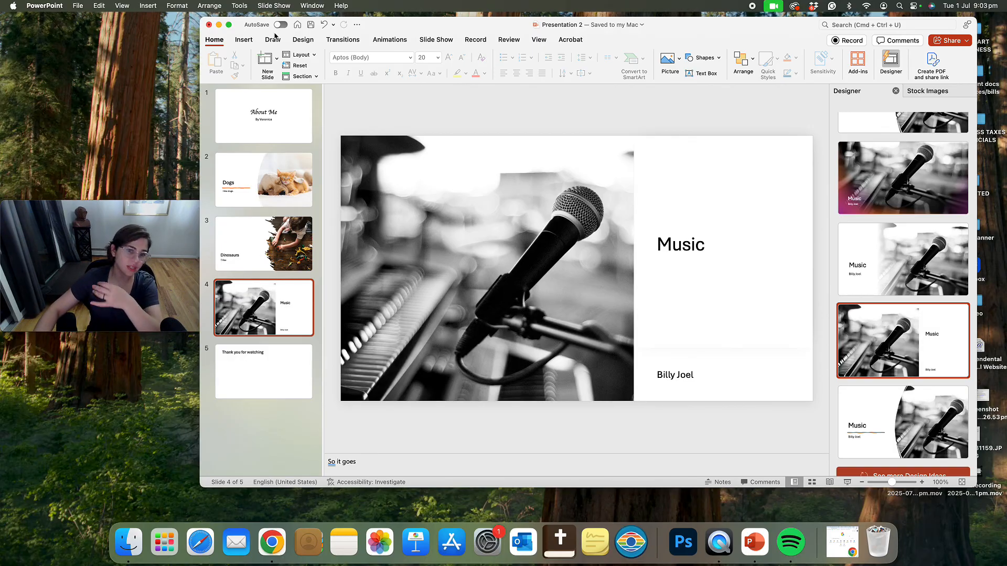
# - Apply the light wood theme with the framed paper card and dark ribbon to the presentation
pyautogui.click(304, 40)
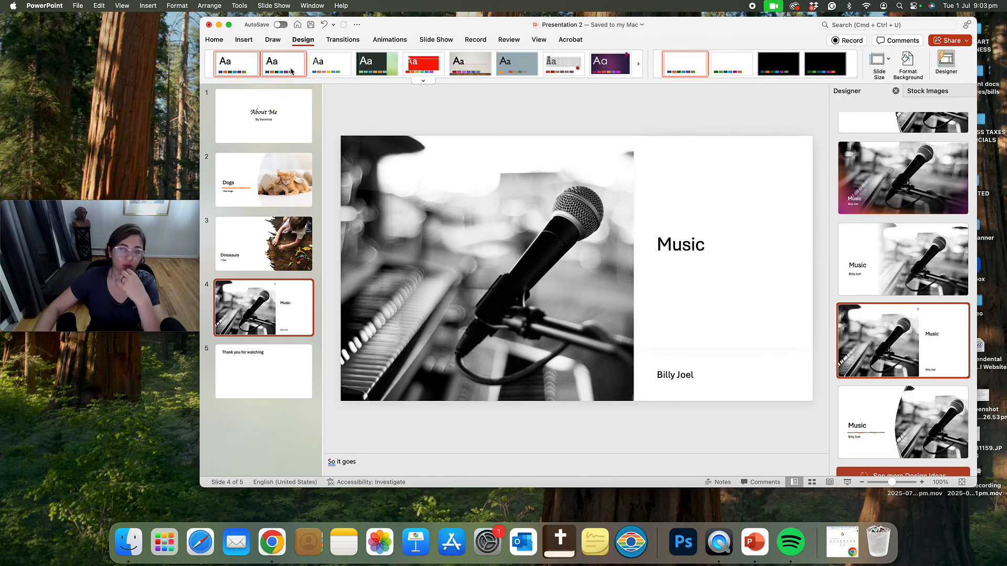
pyautogui.click(639, 64)
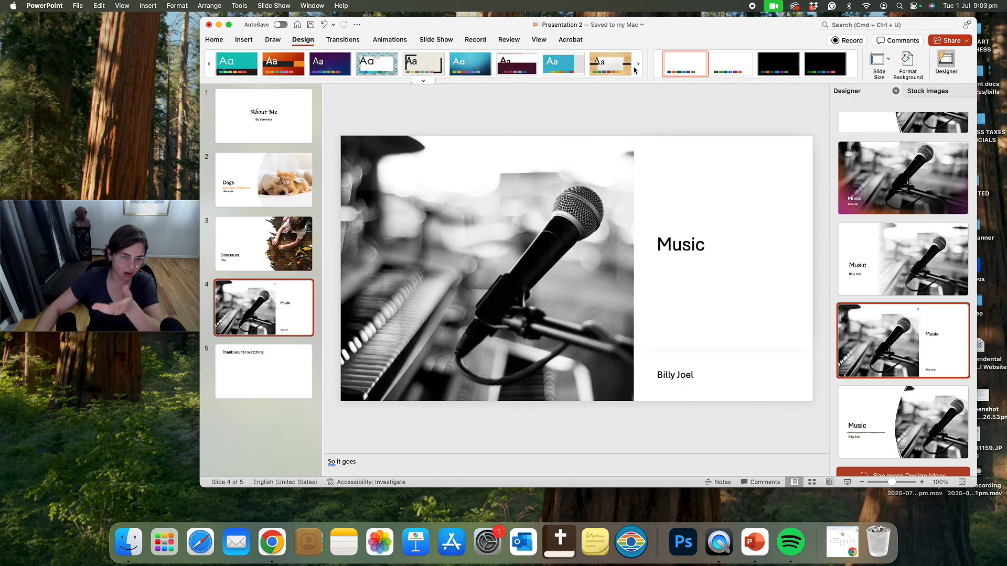
pyautogui.click(423, 80)
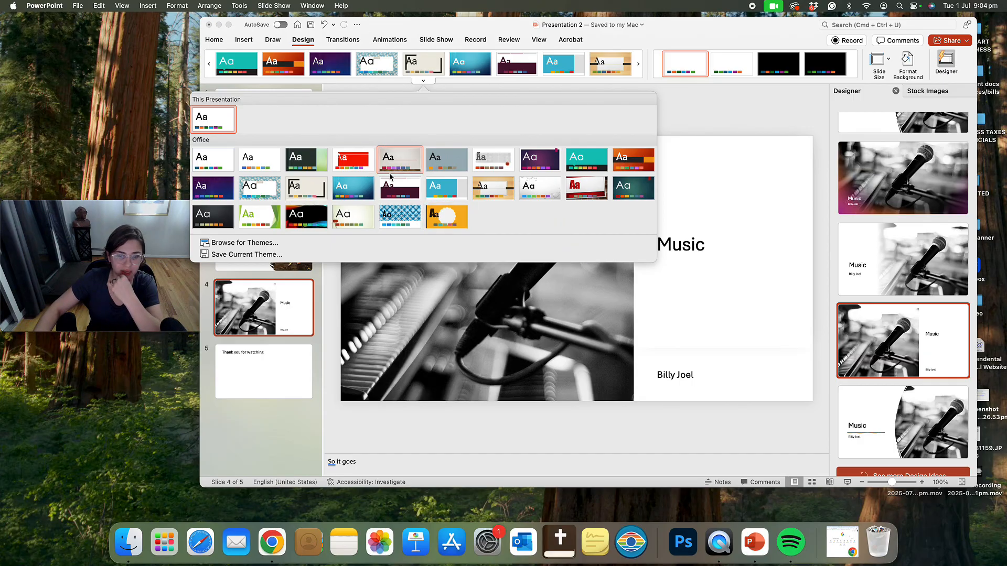
pyautogui.click(497, 194)
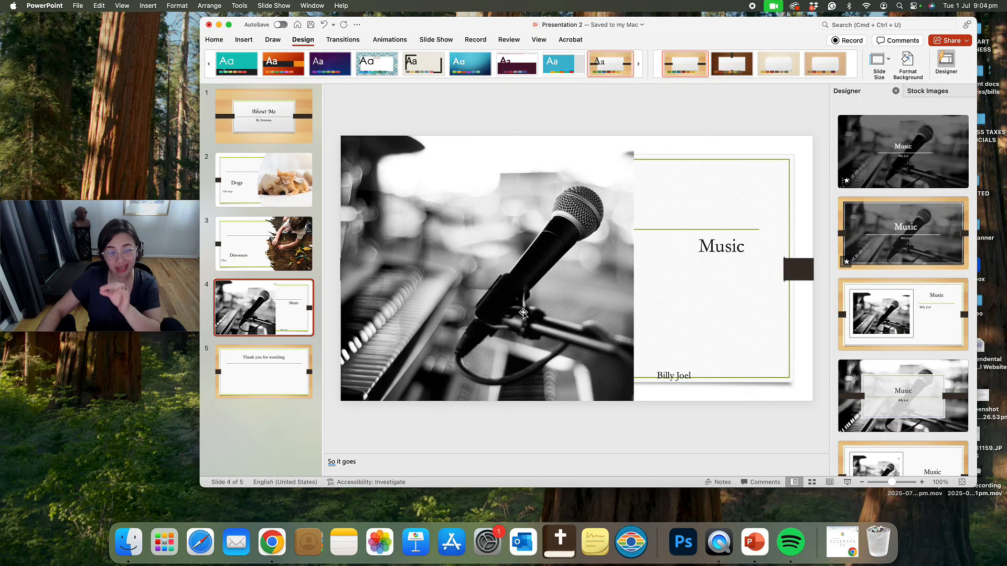
# - Move the "Billy Joel" text box up to just below the Music title, and look through the slide's design ideas
pyautogui.click(675, 377)
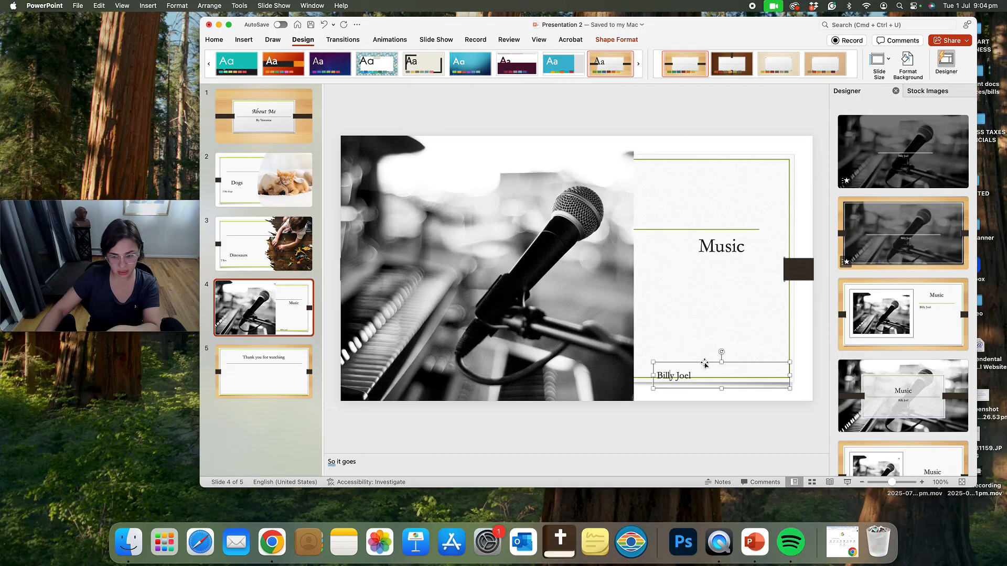
pyautogui.moveTo(705, 362); pyautogui.dragTo(695, 268)
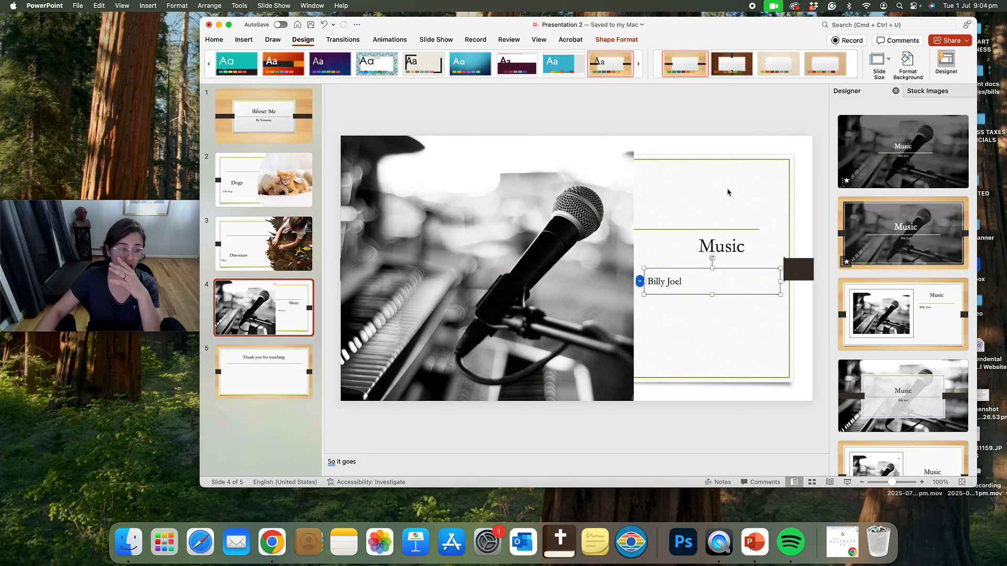
pyautogui.scroll(-3, 896, 210)
pyautogui.scroll(-5, 897, 231)
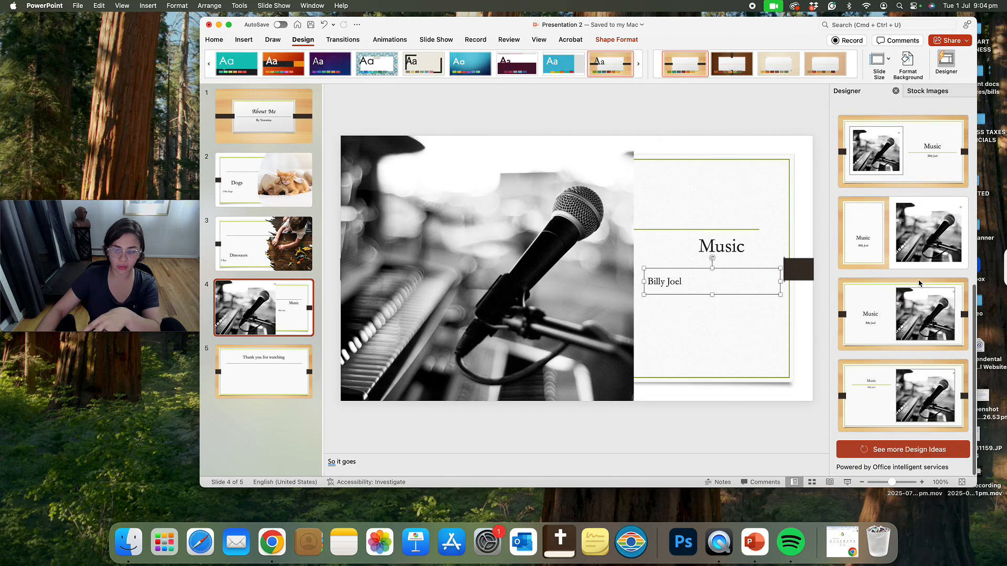
pyautogui.scroll(7, 924, 286)
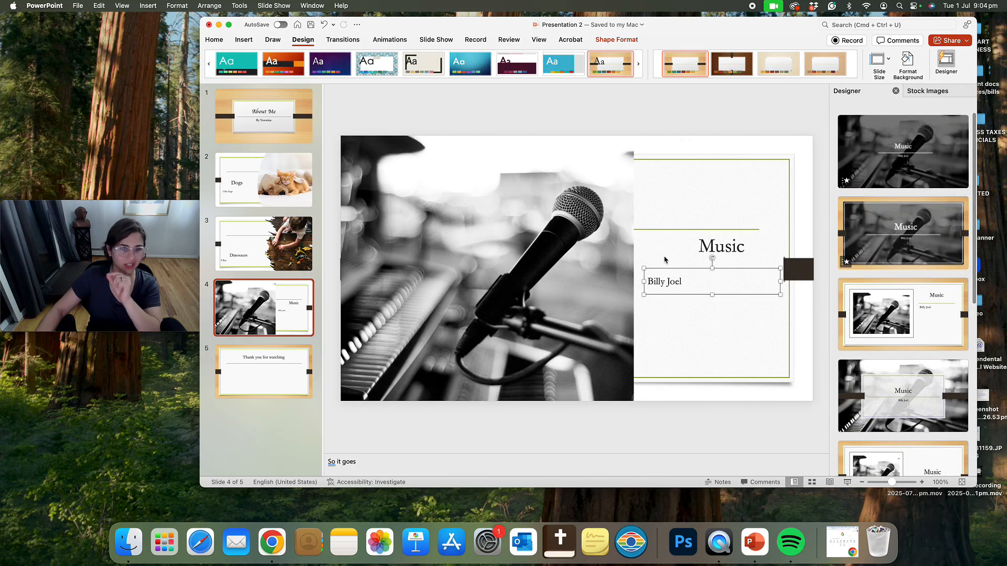
# - Try the dark wood and woven canvas variants of the theme from the About Me slide, and restore the light wood variant
pyautogui.click(314, 139)
pyautogui.click(314, 140)
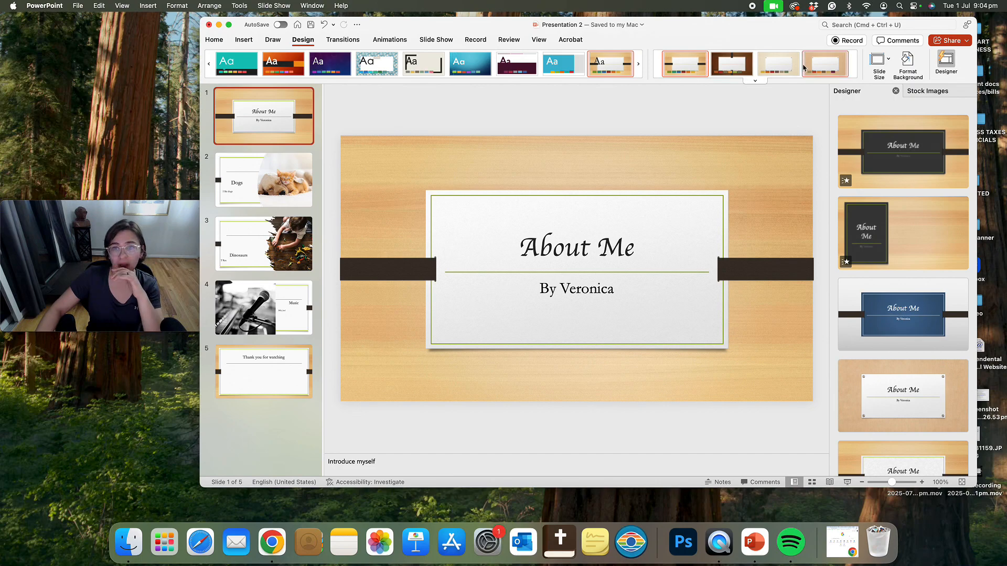
pyautogui.click(755, 80)
pyautogui.click(733, 109)
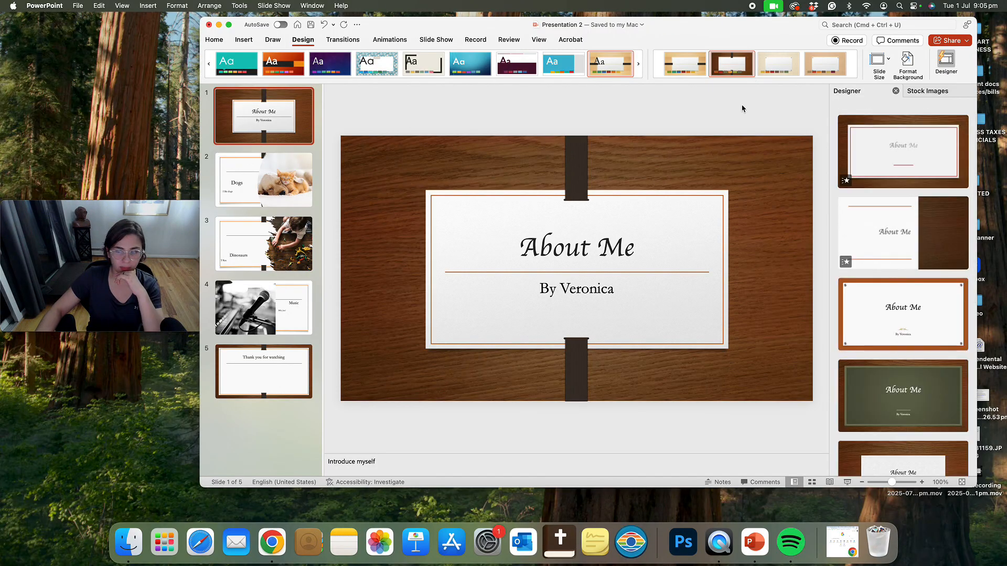
pyautogui.click(779, 77)
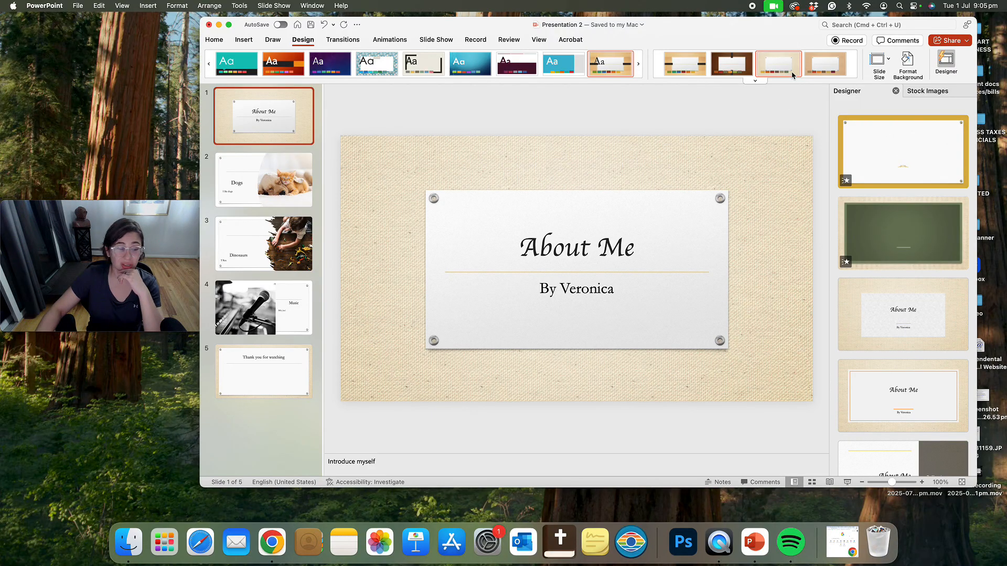
pyautogui.click(815, 68)
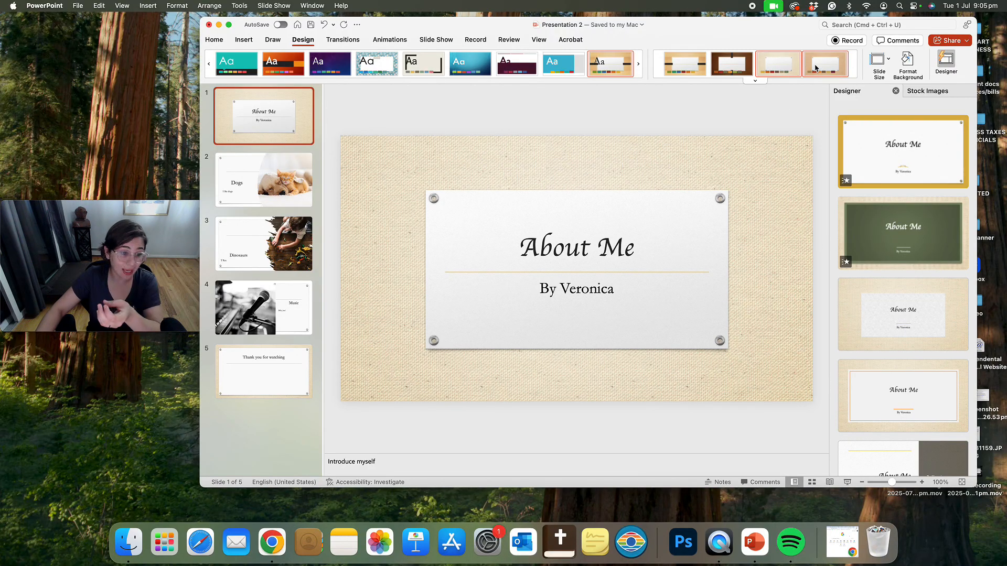
pyautogui.click(697, 76)
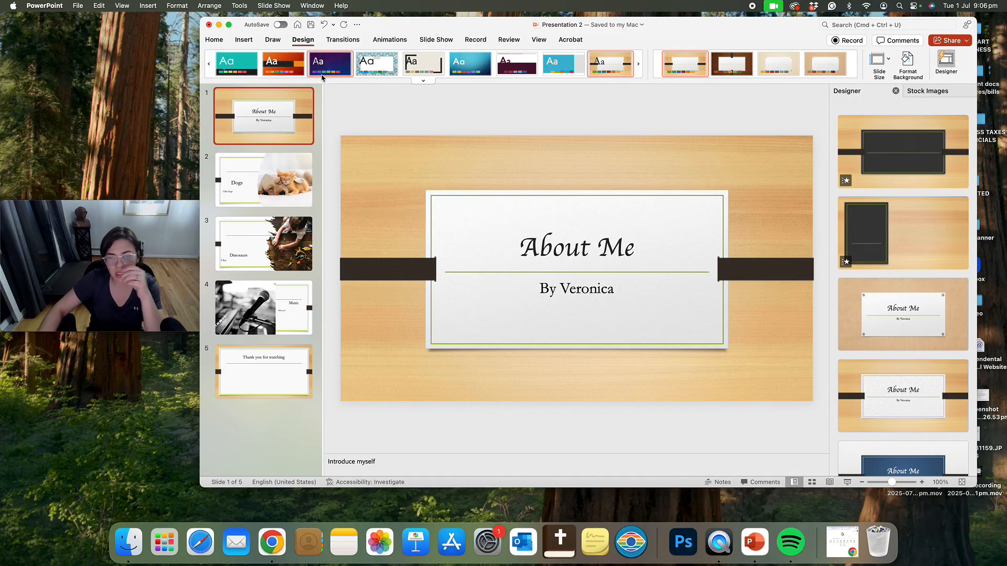
# - Try the Origami and Aeroplane transitions on the About Me title slide
pyautogui.click(343, 41)
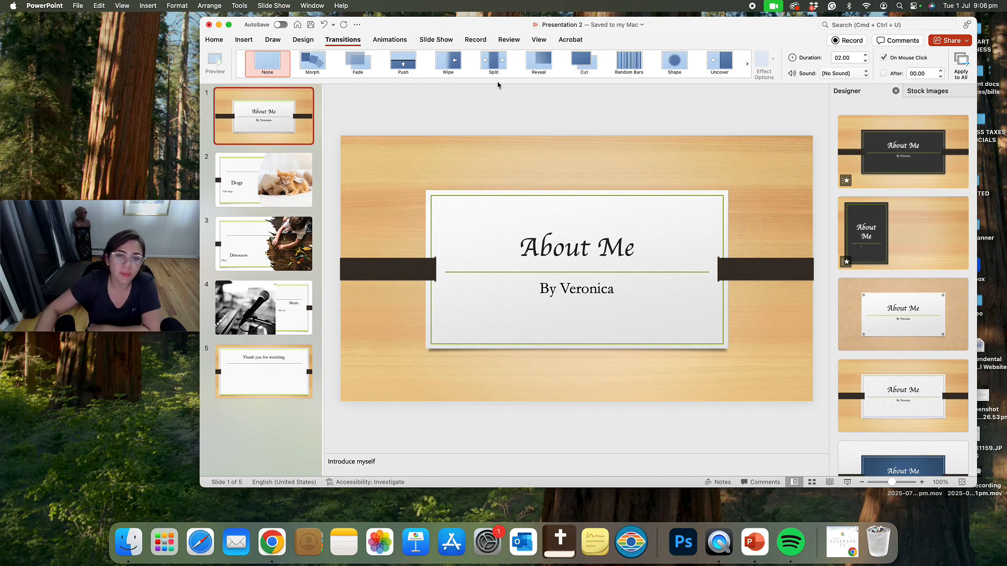
pyautogui.click(494, 80)
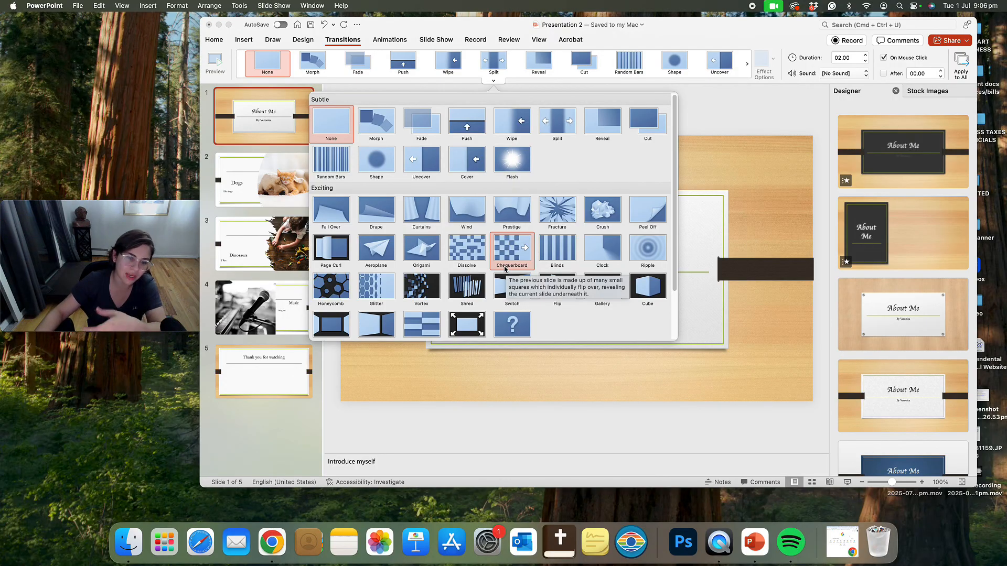
pyautogui.click(421, 248)
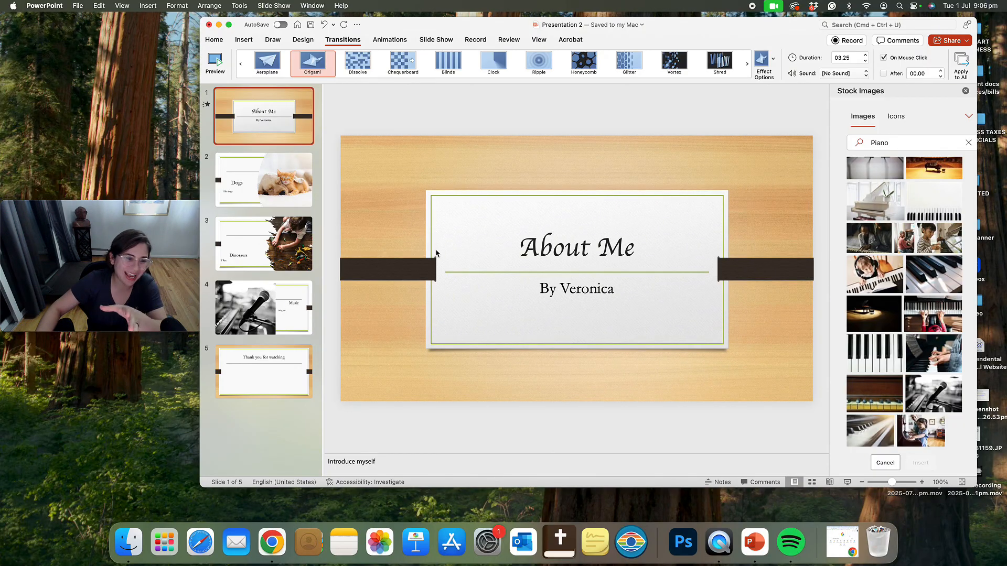
pyautogui.click(274, 73)
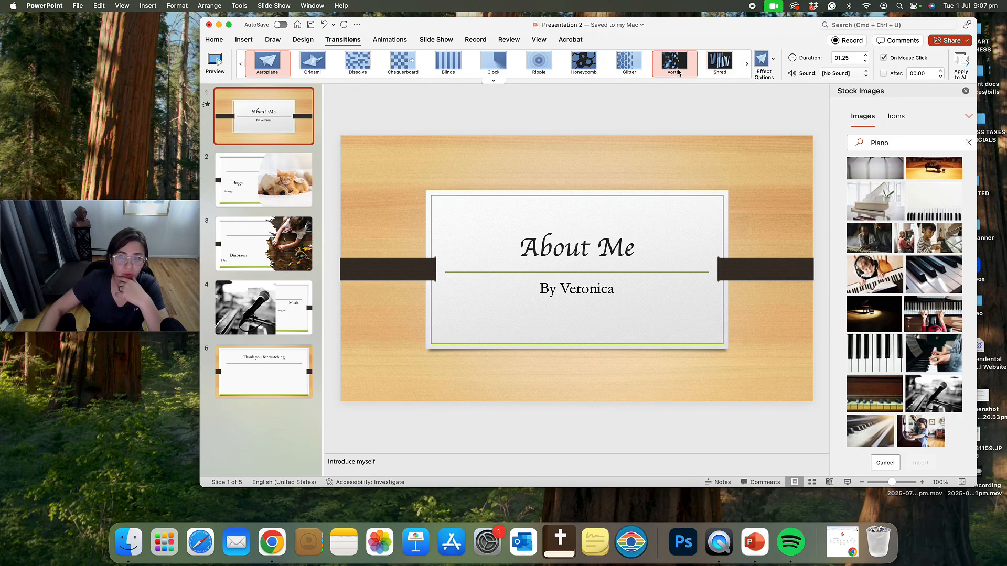
# - Apply the Vortex transition to the About Me title slide and look through the other available transitions
pyautogui.click(676, 63)
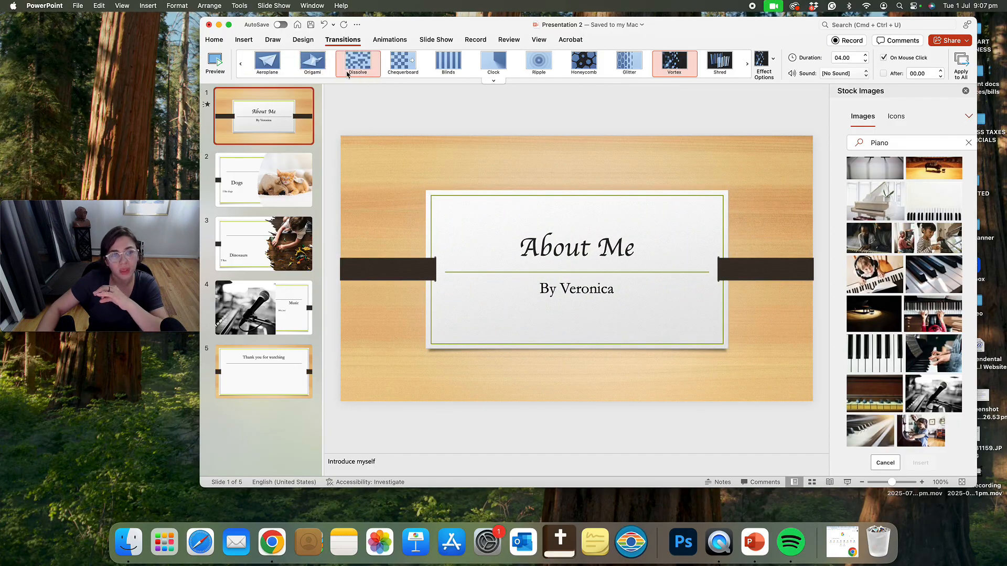
pyautogui.click(240, 64)
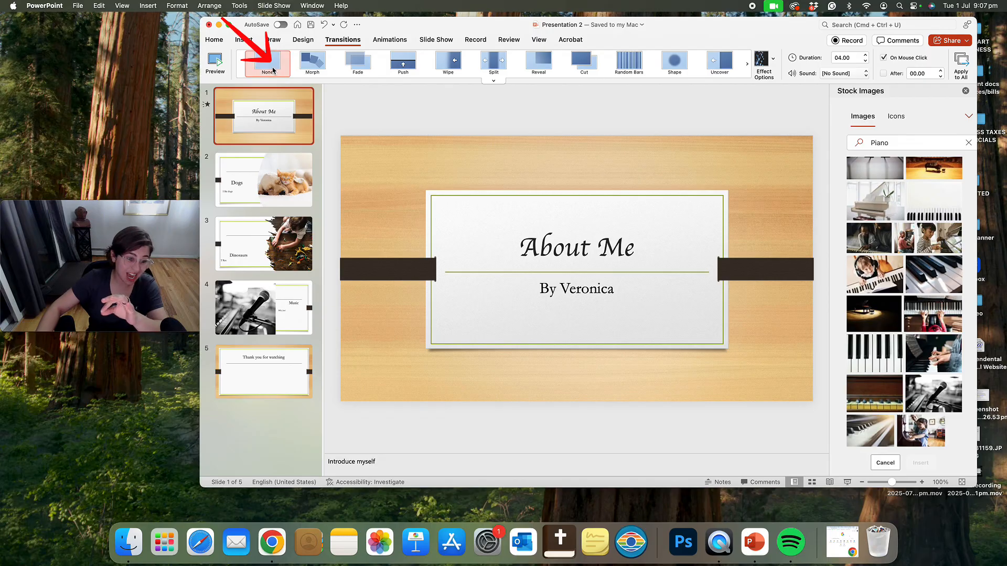
pyautogui.click(748, 65)
pyautogui.click(747, 65)
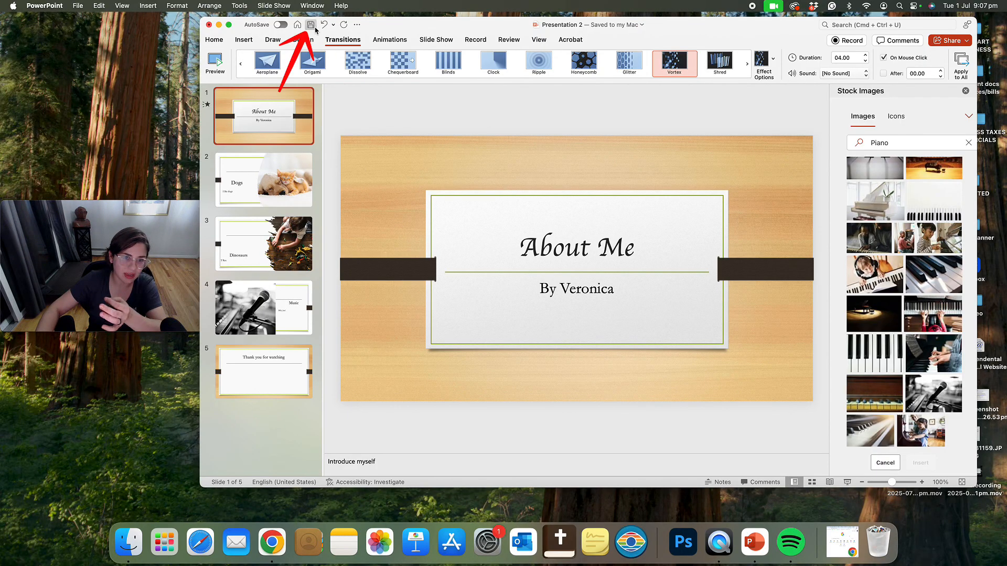
# - Apply the Crush transition to the Dogs slide
pyautogui.click(274, 192)
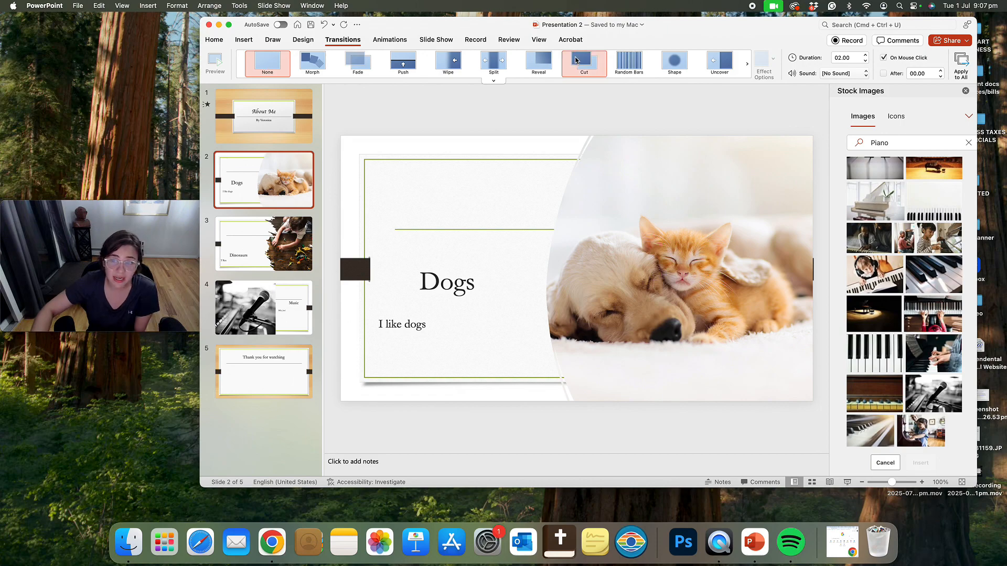
pyautogui.click(747, 63)
pyautogui.click(624, 67)
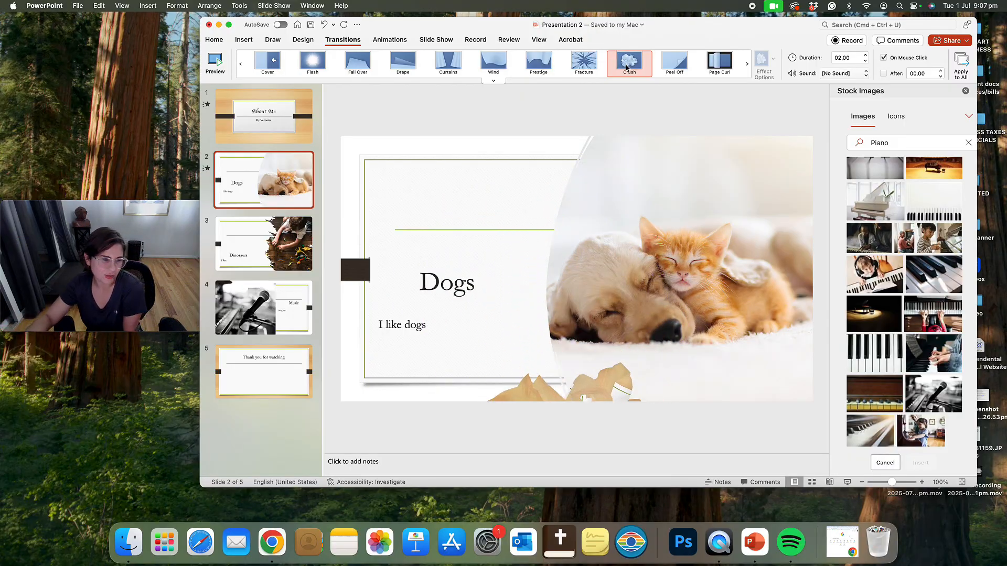
# - Apply the Page Curl transition to the Dinosaurs slide
pyautogui.click(267, 243)
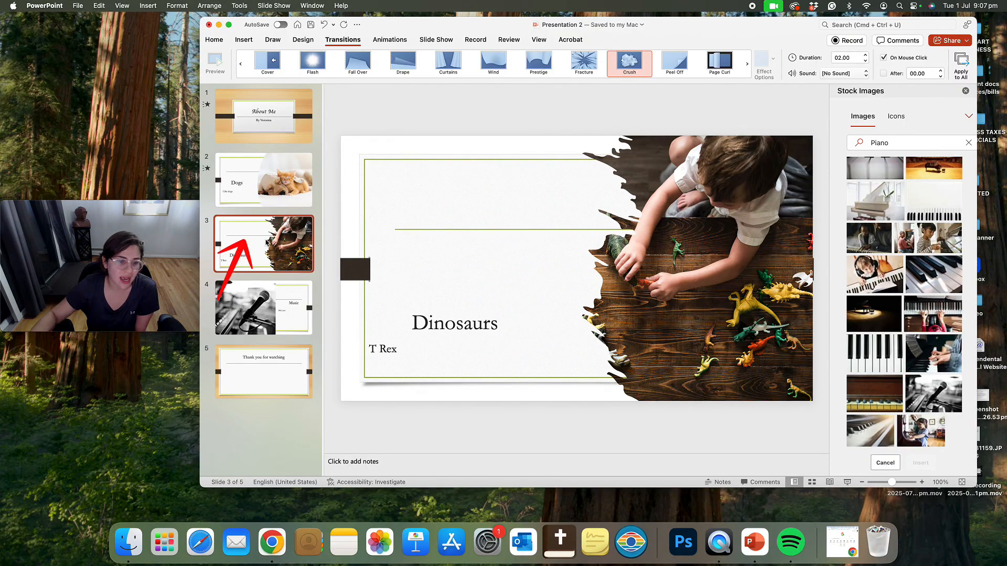
pyautogui.click(747, 64)
pyautogui.click(726, 68)
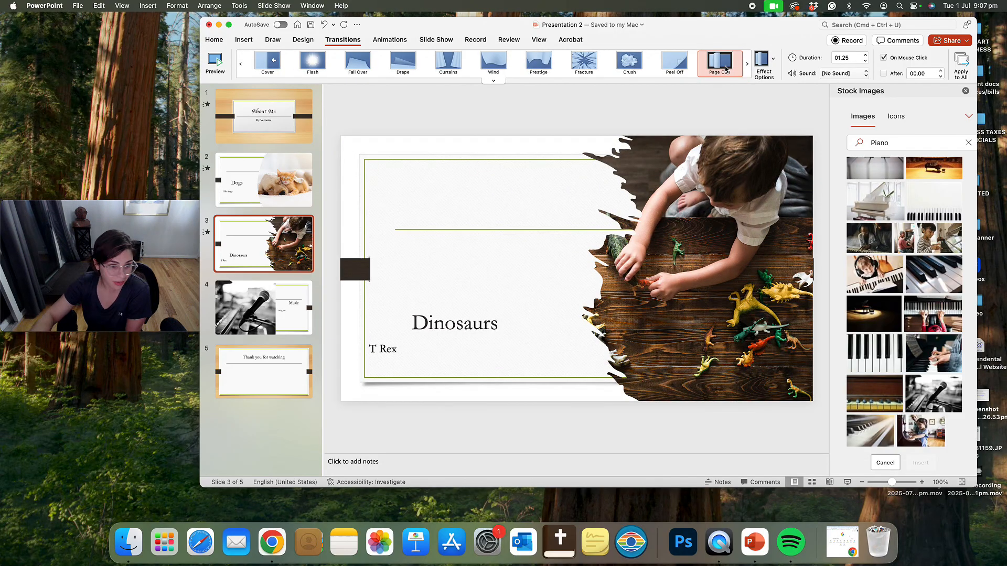
# - Apply the Peel Off transition to the Music slide with a duration of 02.75, and preview it
pyautogui.click(248, 310)
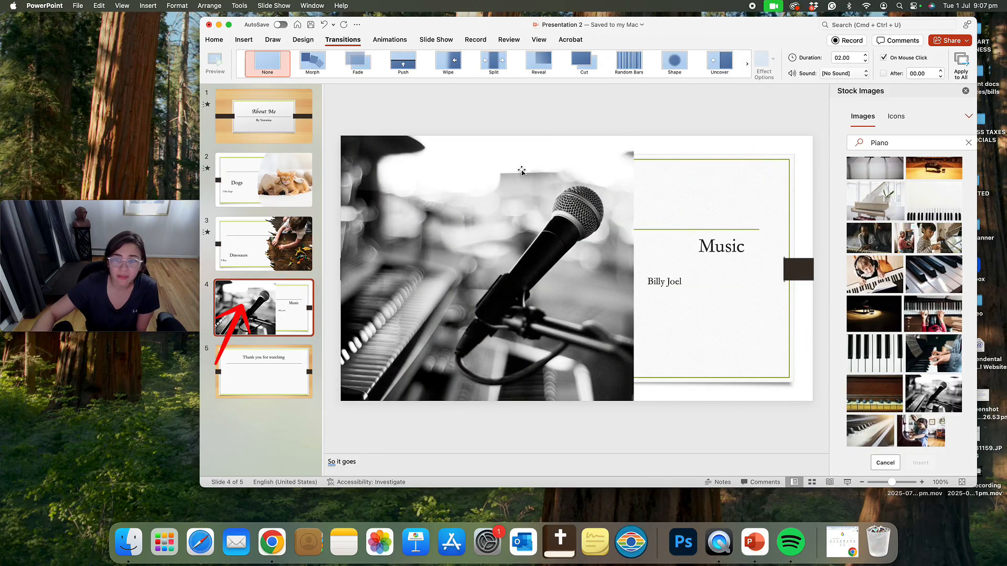
pyautogui.click(747, 63)
pyautogui.click(731, 66)
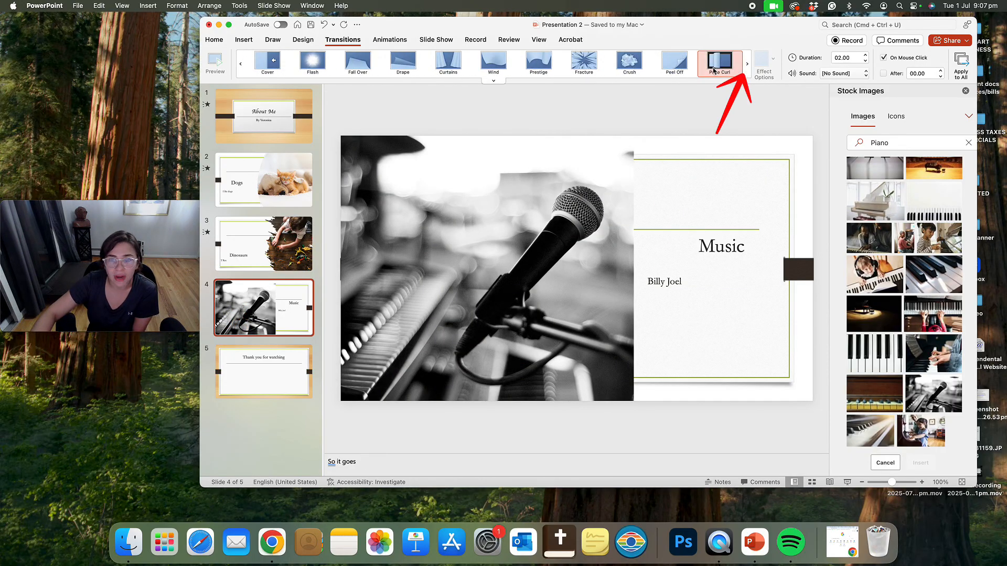
pyautogui.click(667, 68)
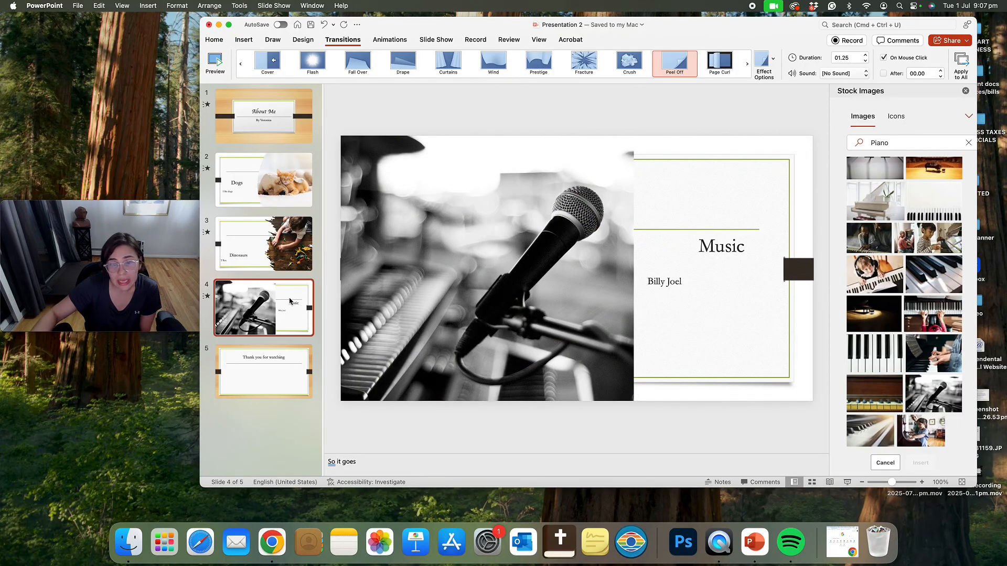
pyautogui.click(866, 55)
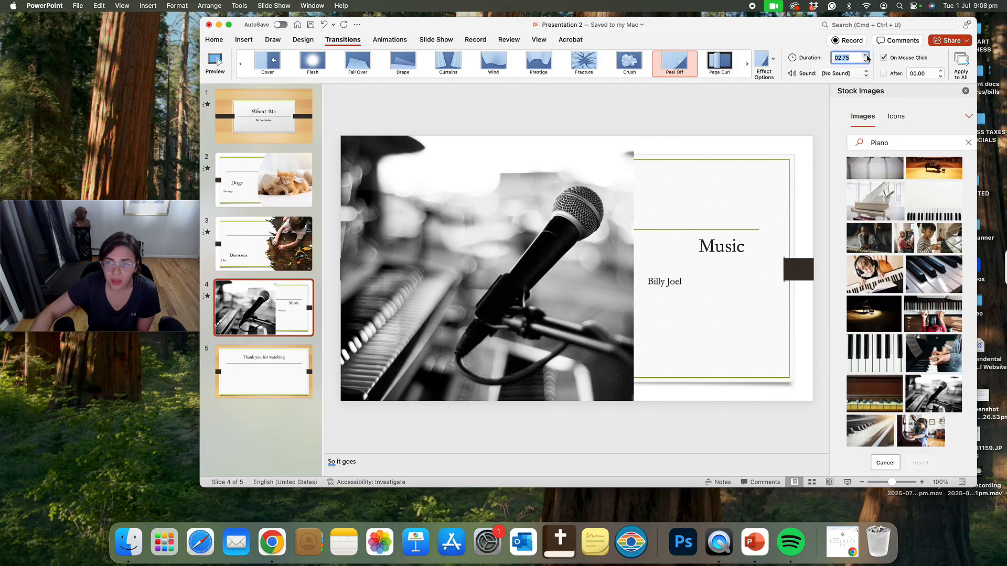
pyautogui.click(221, 70)
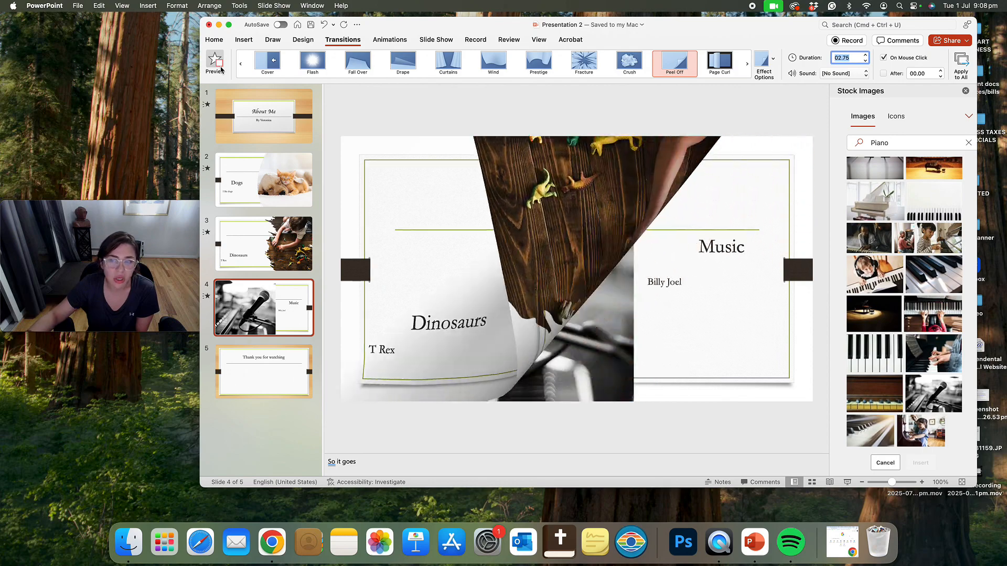
# - Shorten the Music slide's Peel Off transition to a duration of 01.00 and preview it
pyautogui.click(865, 61)
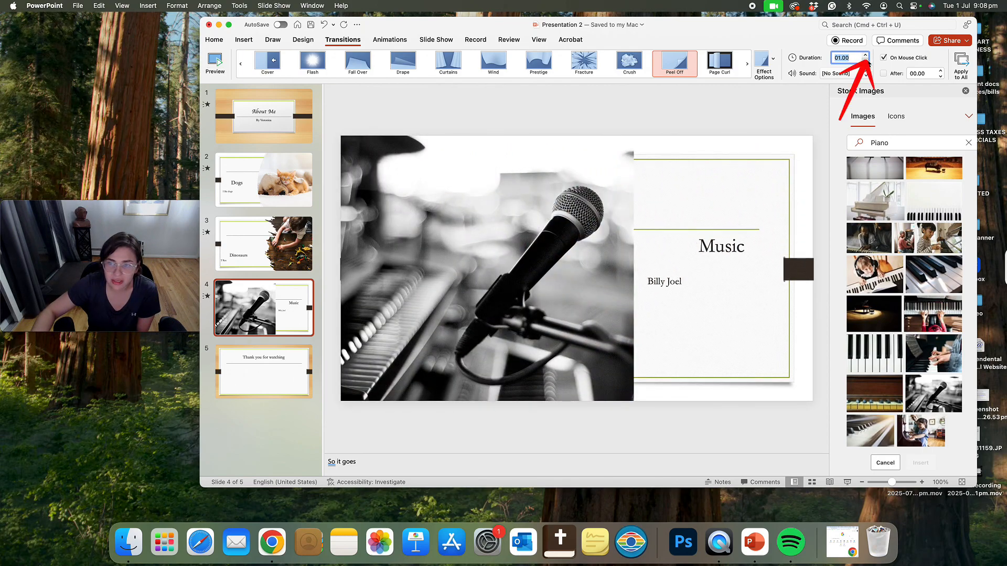
pyautogui.click(220, 70)
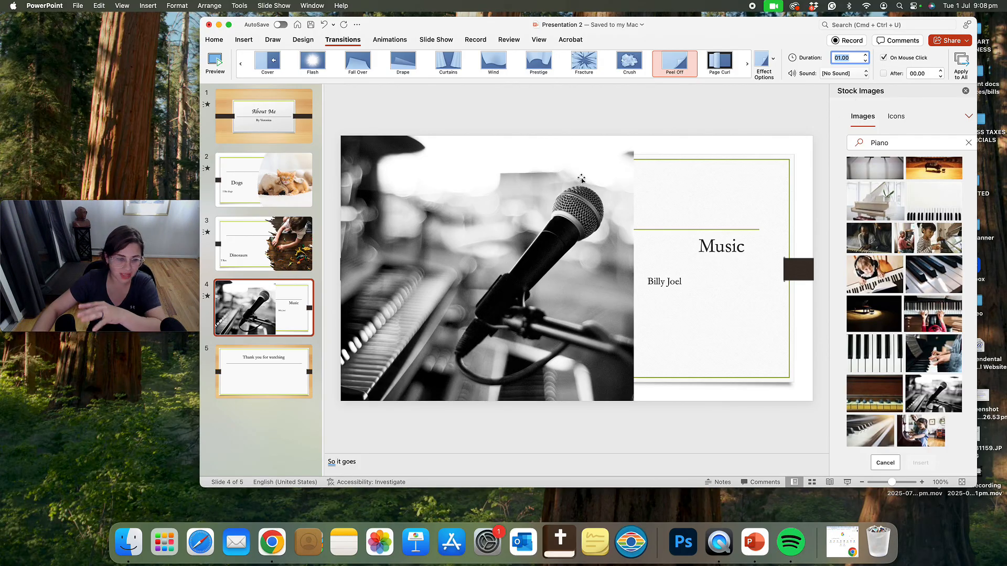
# - Apply the Uncover transition to the Thank you for watching slide
pyautogui.click(275, 361)
pyautogui.click(719, 64)
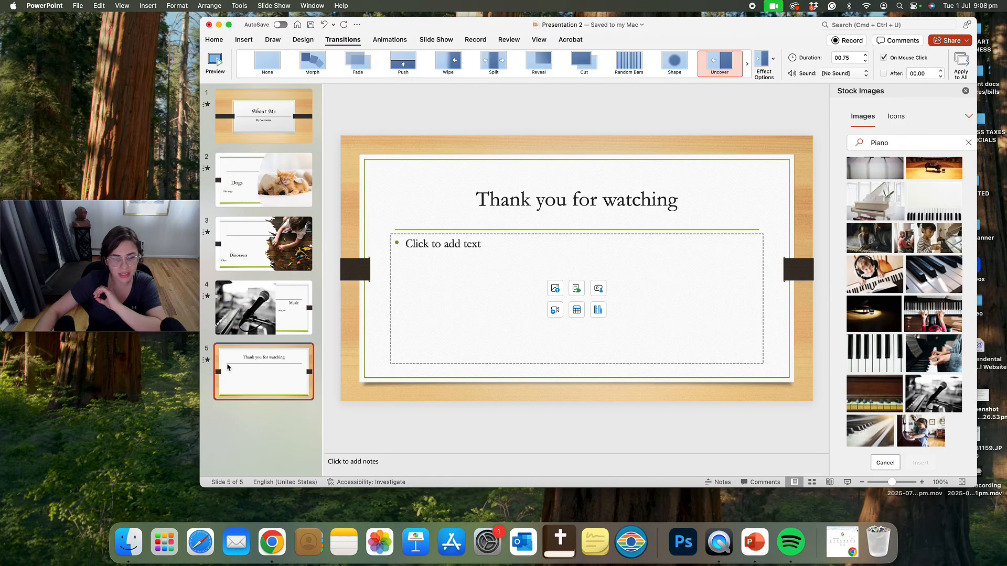
# - Enter the bullet text "Reverences / Works Cite" on the Thank you for watching slide, replacing the misspelled first word with the suggested spelling "Reverences"
pyautogui.click(455, 248)
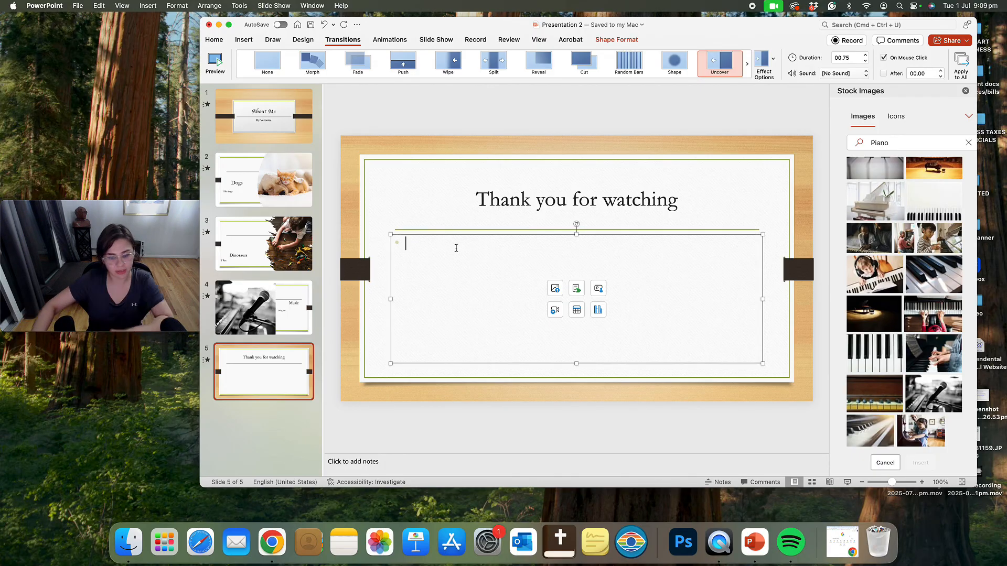
pyautogui.write('Refer')
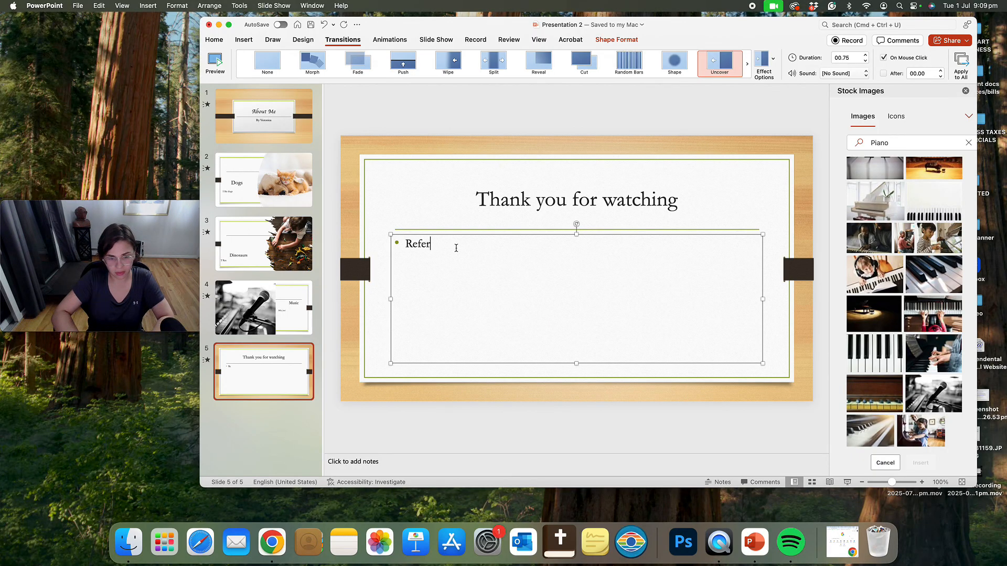
pyautogui.write('cnes')
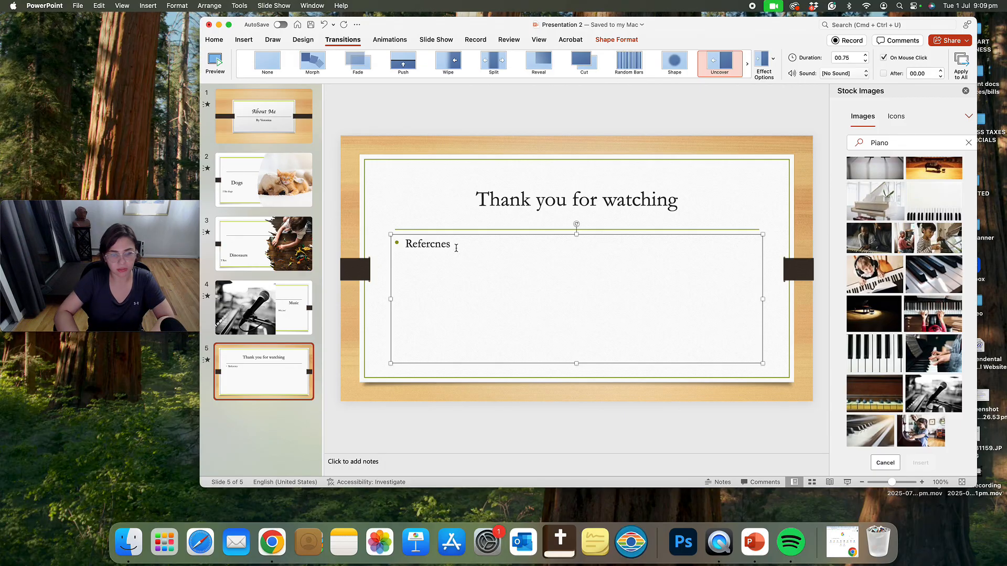
pyautogui.rightClick(429, 244)
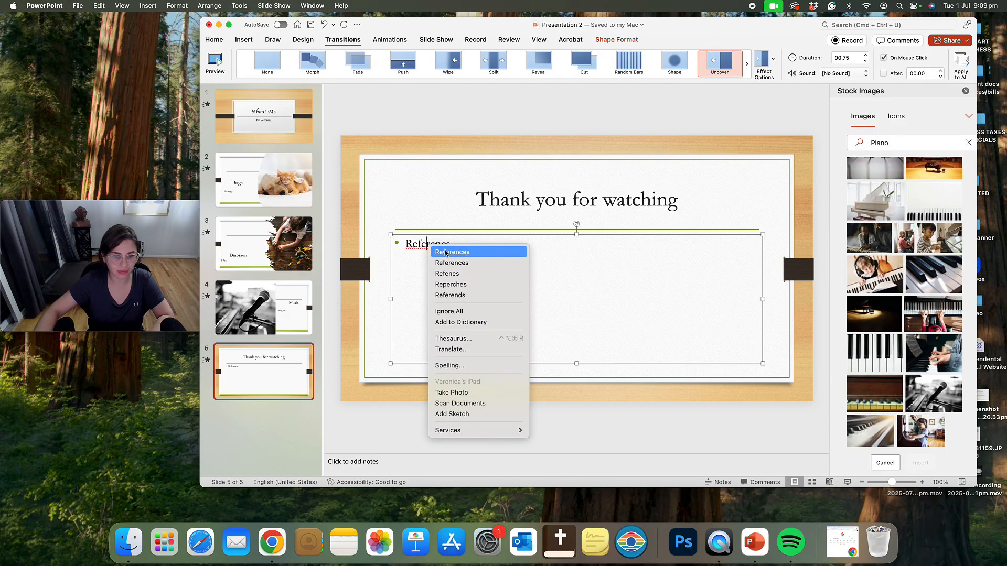
pyautogui.click(449, 253)
pyautogui.write('/')
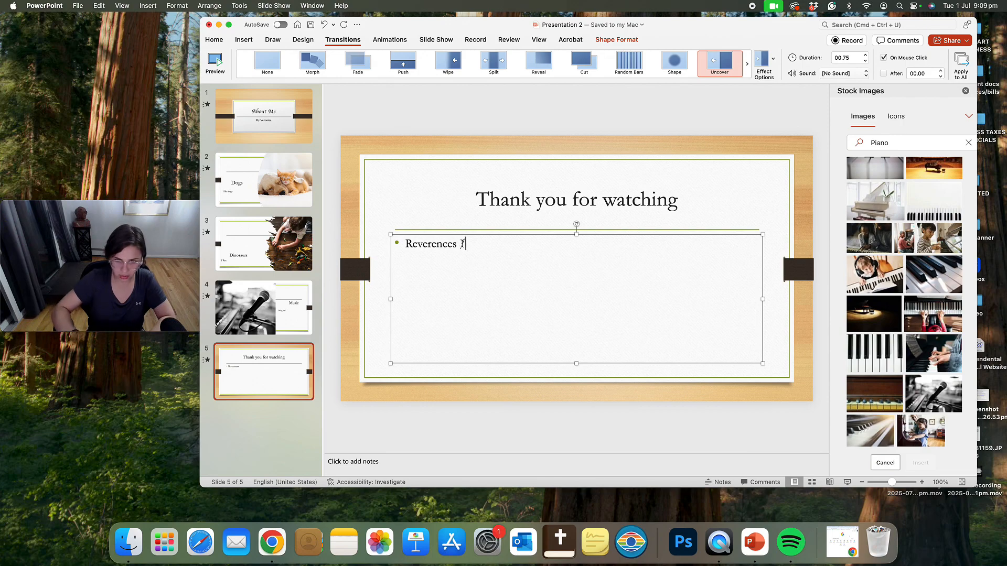
pyautogui.write('Works Cite')
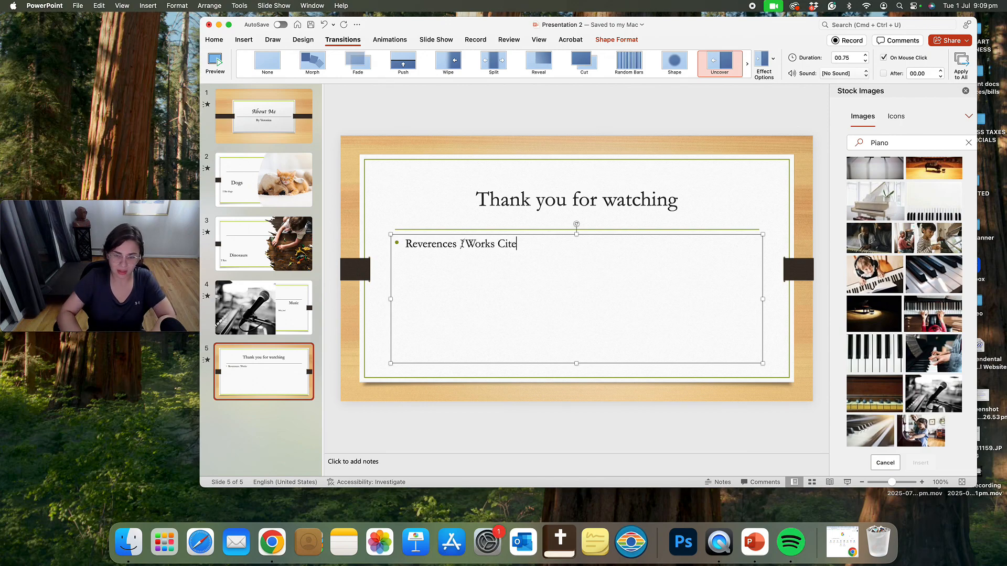